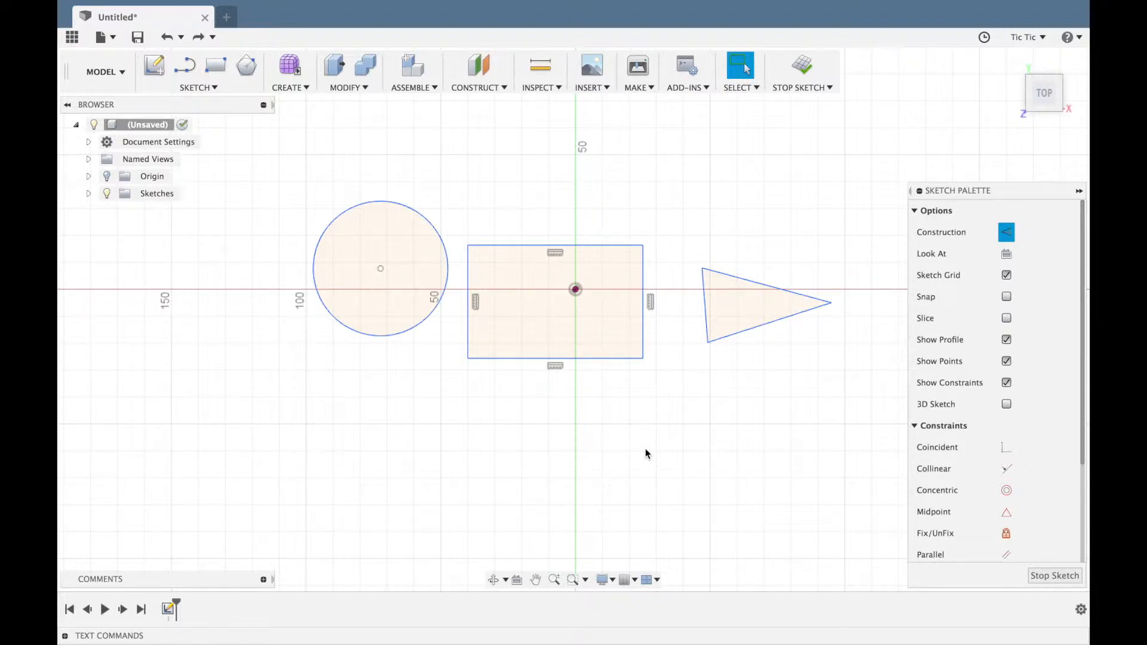
- Dimension the vertical distance from the origin to the rectangle's upper-left corner and set it to 17 mm
left_click(204, 90)
key("d")
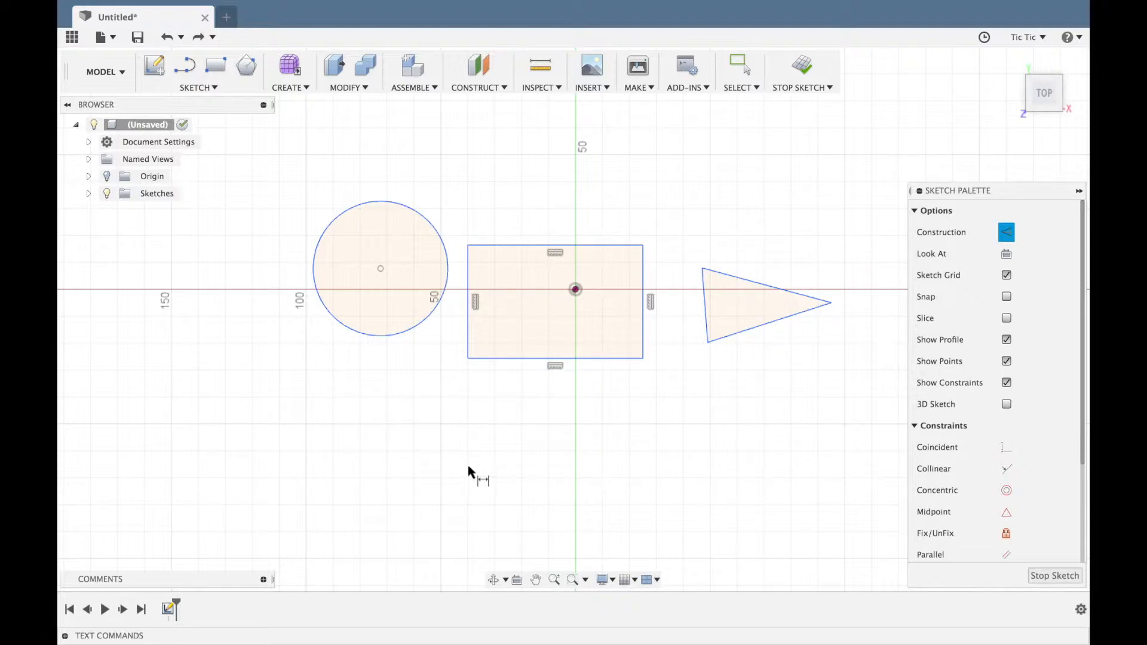
left_click(575, 290)
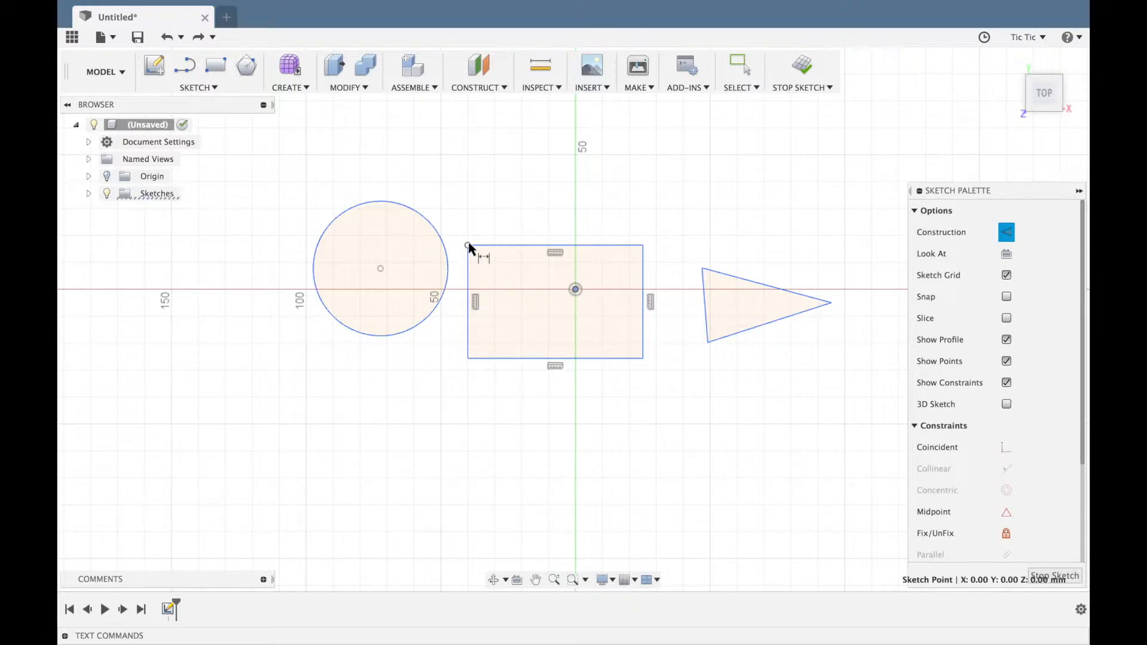
left_click(468, 245)
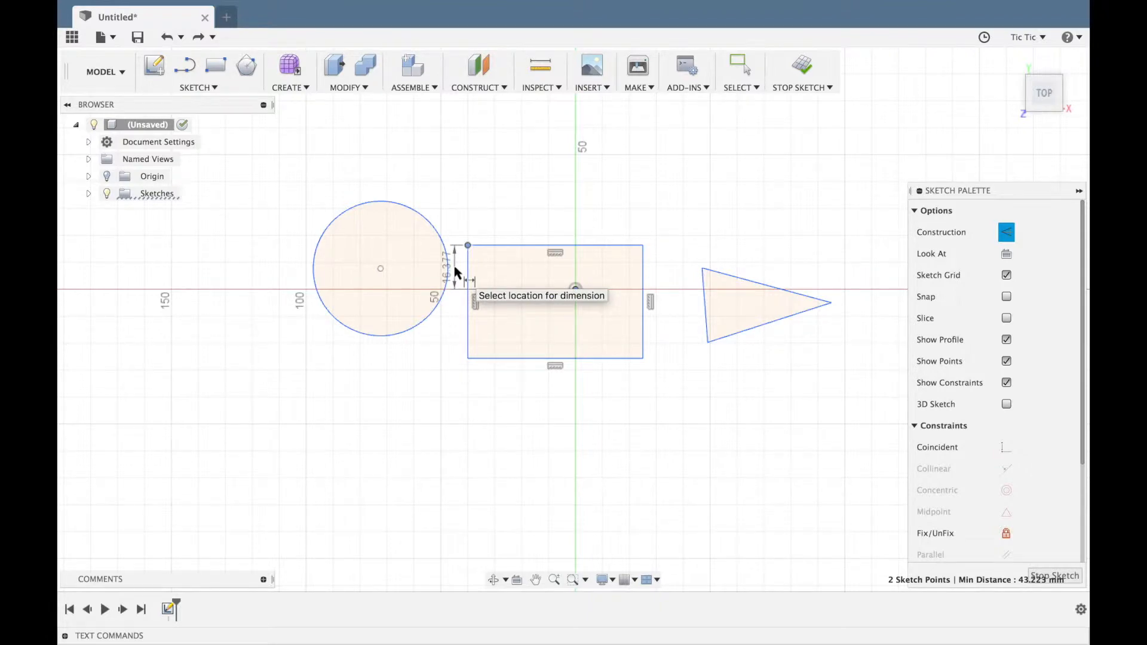
left_click(455, 267)
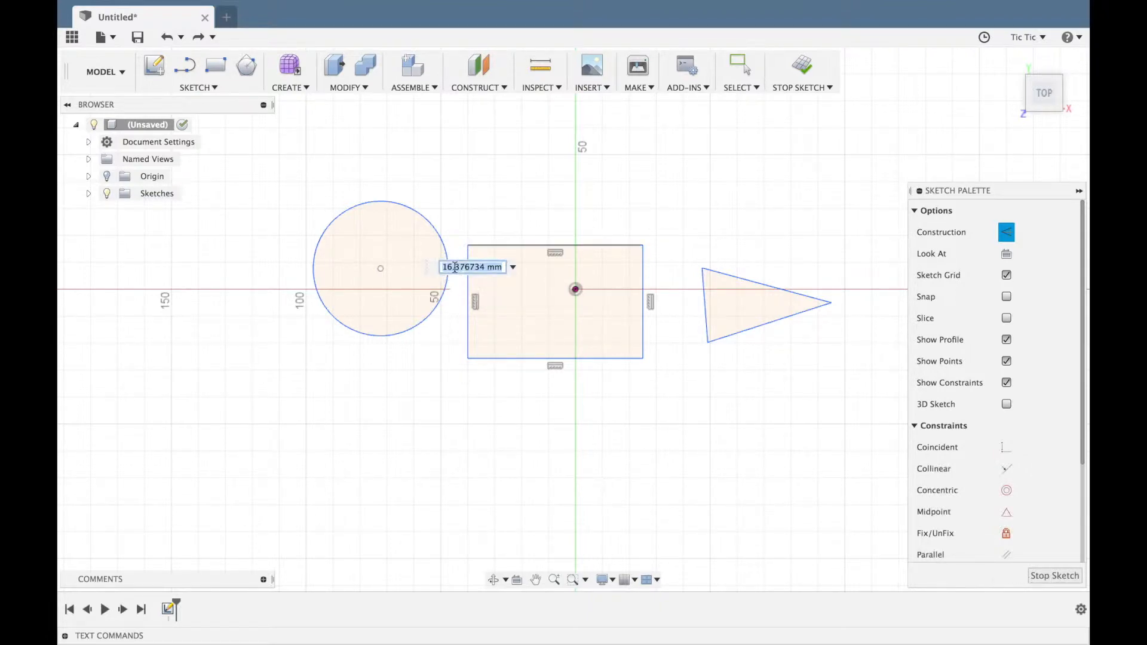
type("17")
key("Return")
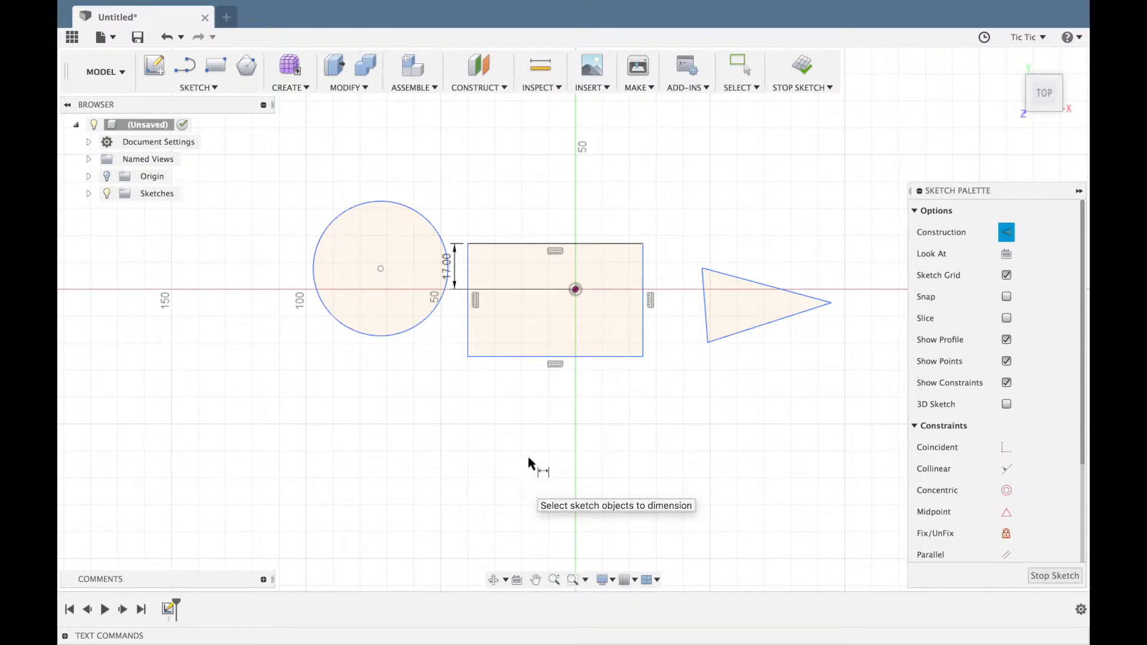
- Dimension the vertical distance from the origin to the rectangle's lower edge, accepting the proposed value
left_click(575, 290)
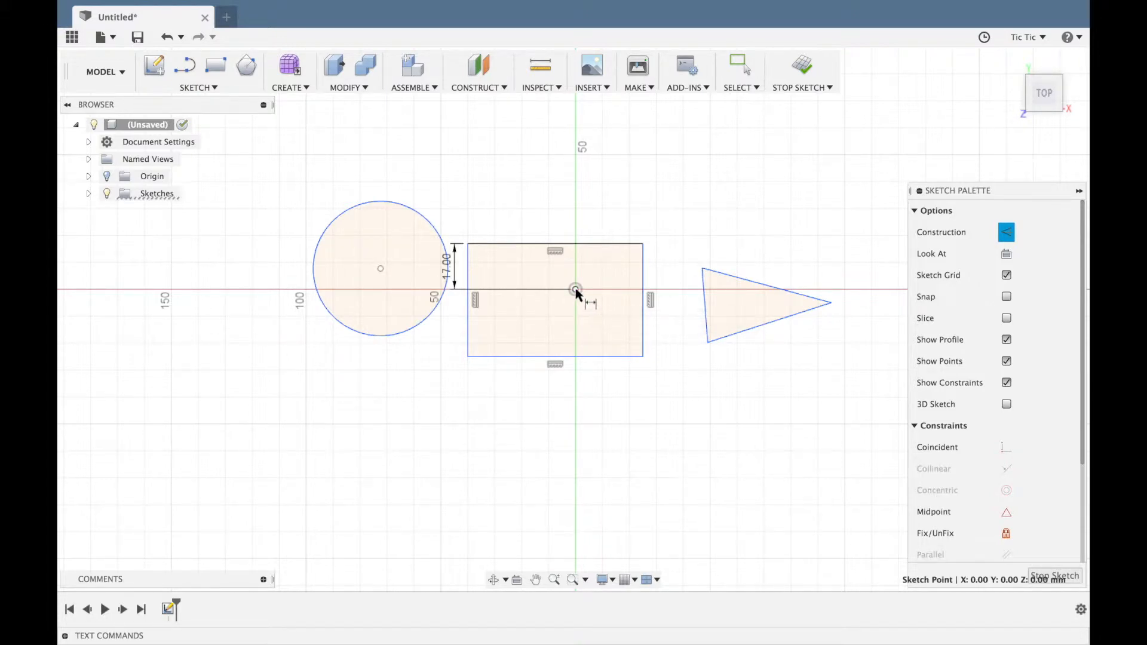
left_click(584, 358)
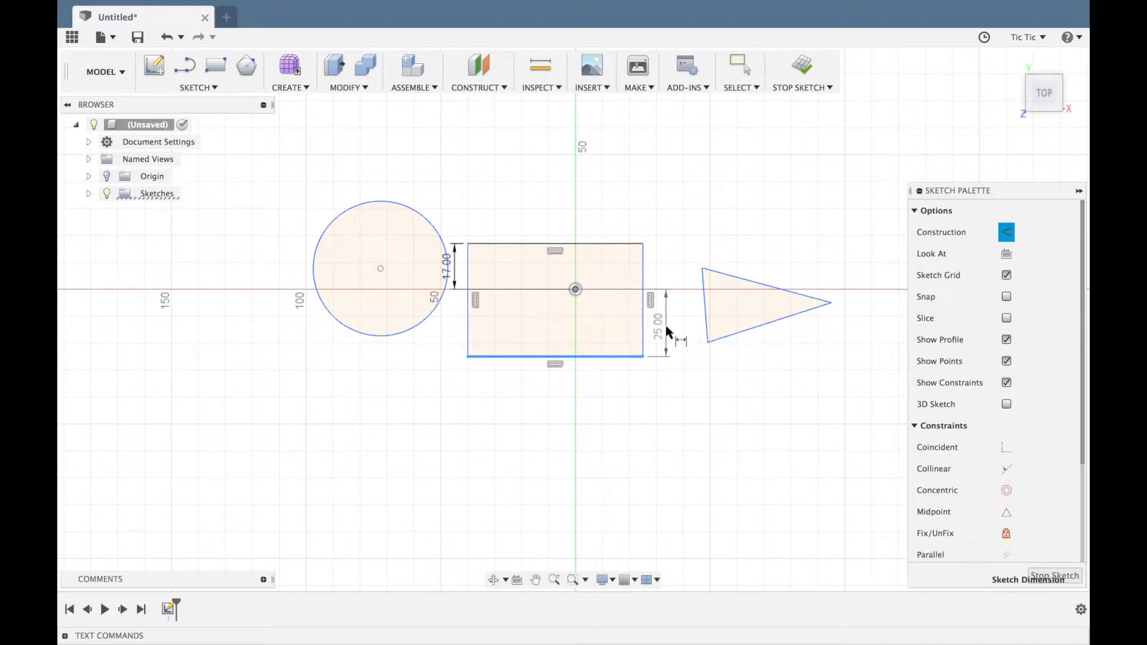
left_click(667, 327)
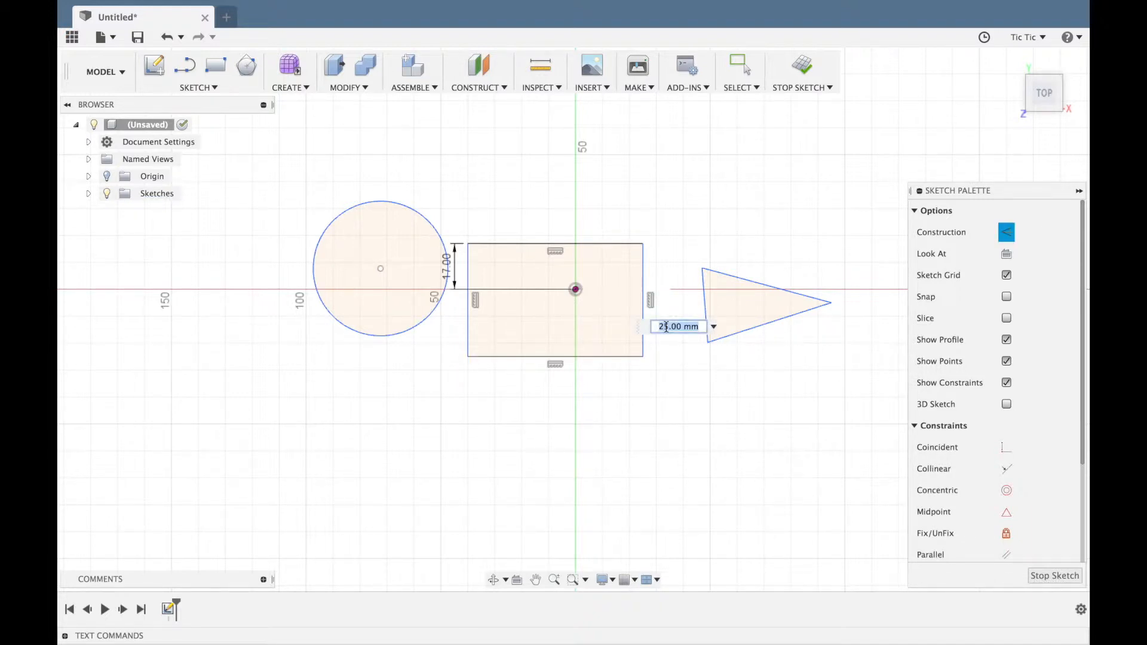
key("Return")
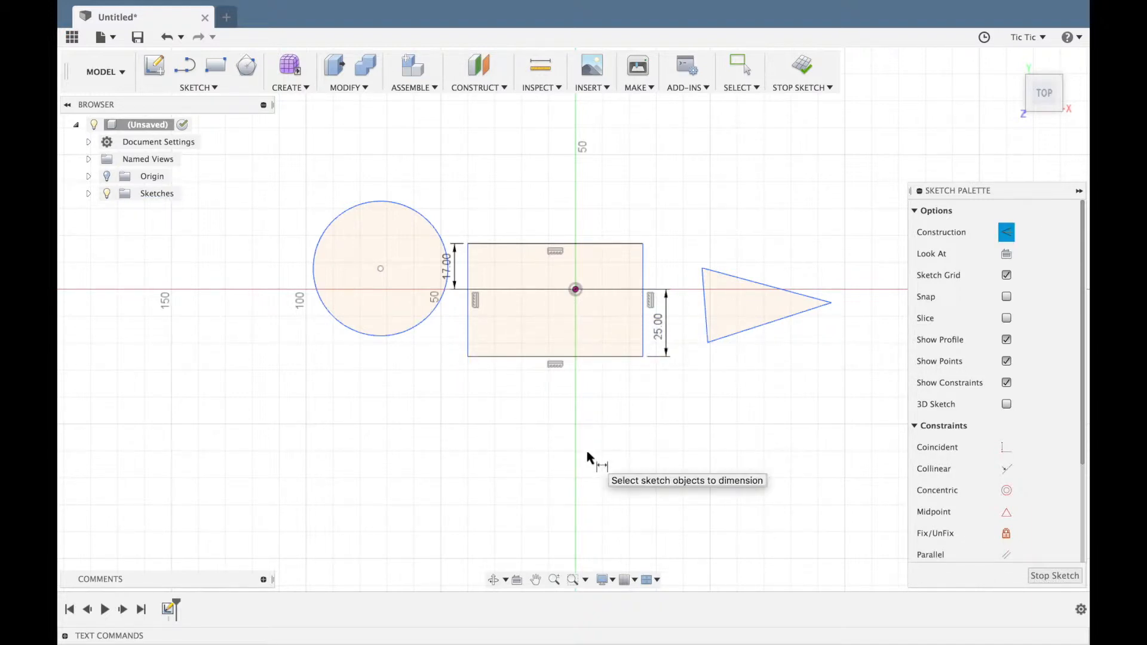
- Dimension the rectangle's overall width between its two vertical sides above the shape, accepting the proposed value
left_click(643, 323)
left_click(469, 332)
left_click(553, 190)
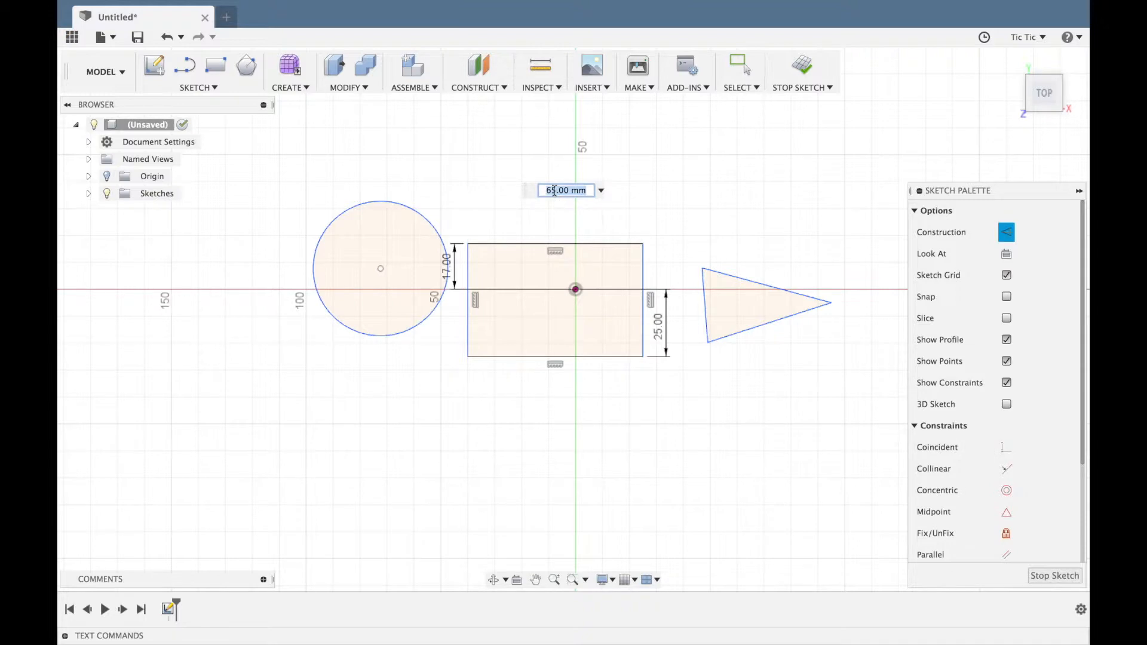
key("Return")
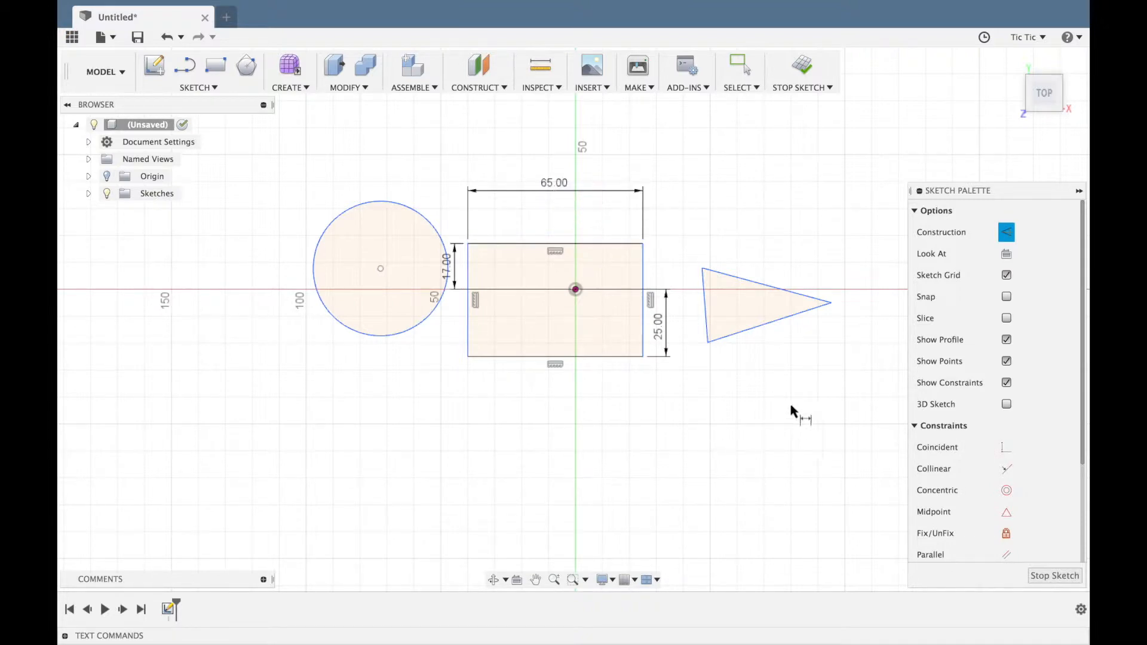
- Dimension the angle between the triangle's upper and lower long sides and set it to 35 degrees
left_click(756, 283)
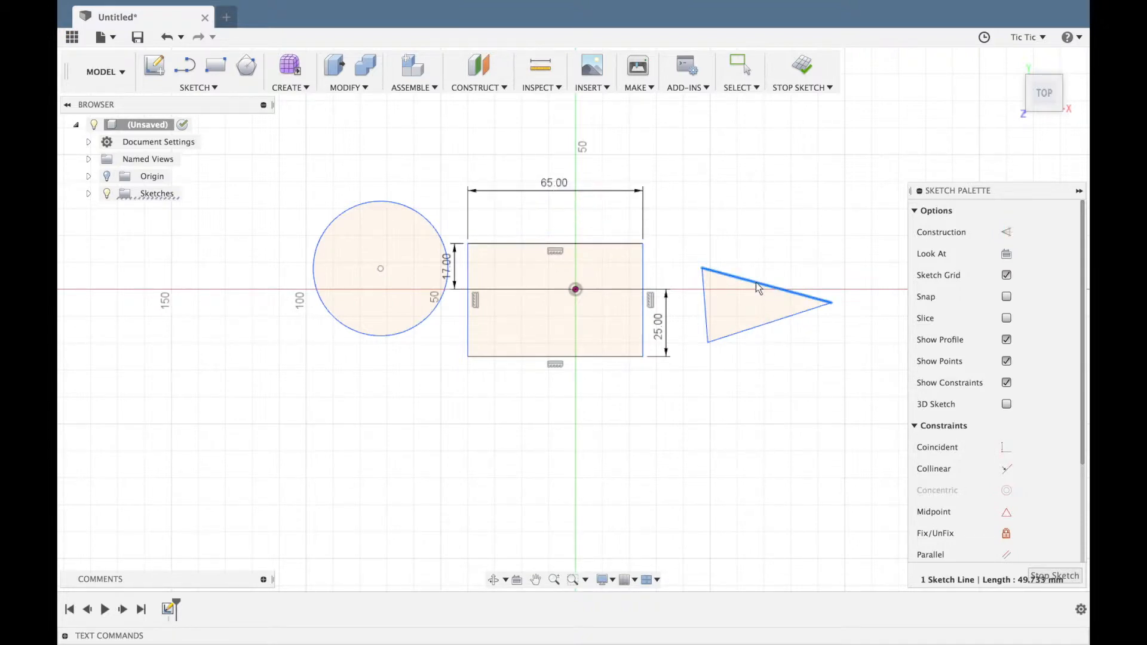
left_click(762, 327)
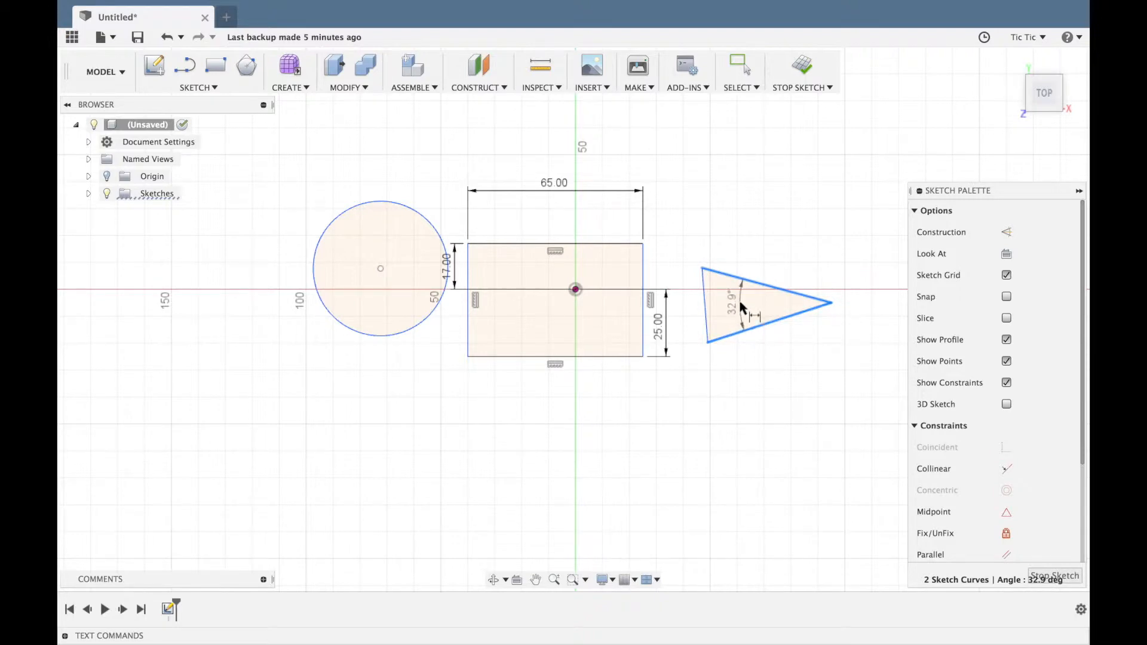
left_click(740, 308)
type("35")
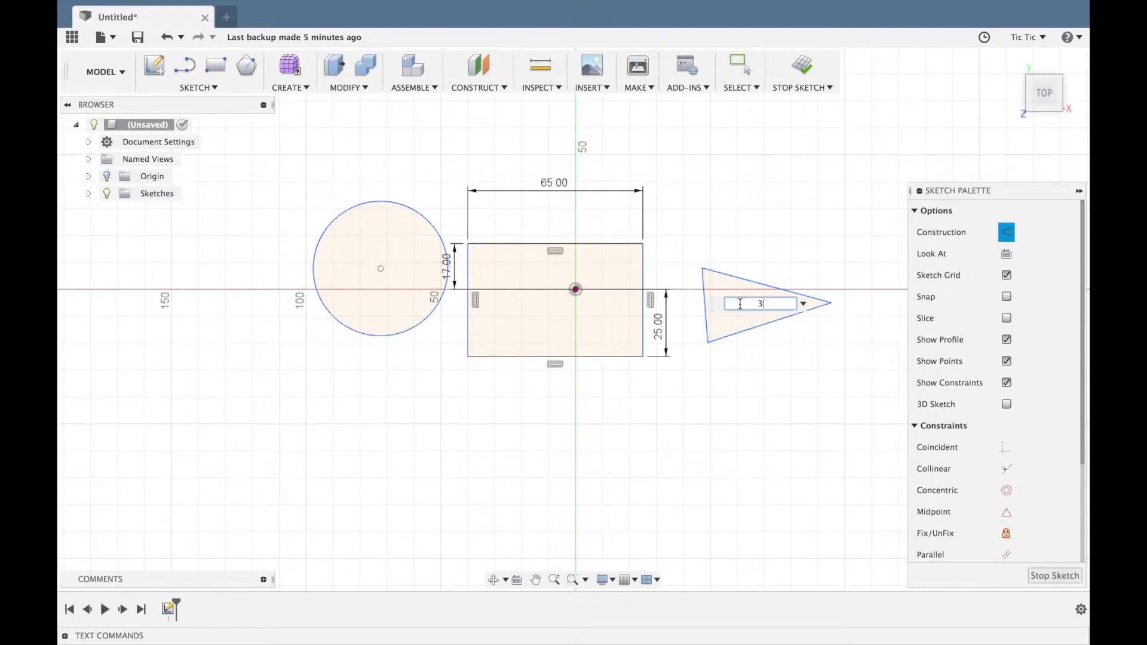
key("Return")
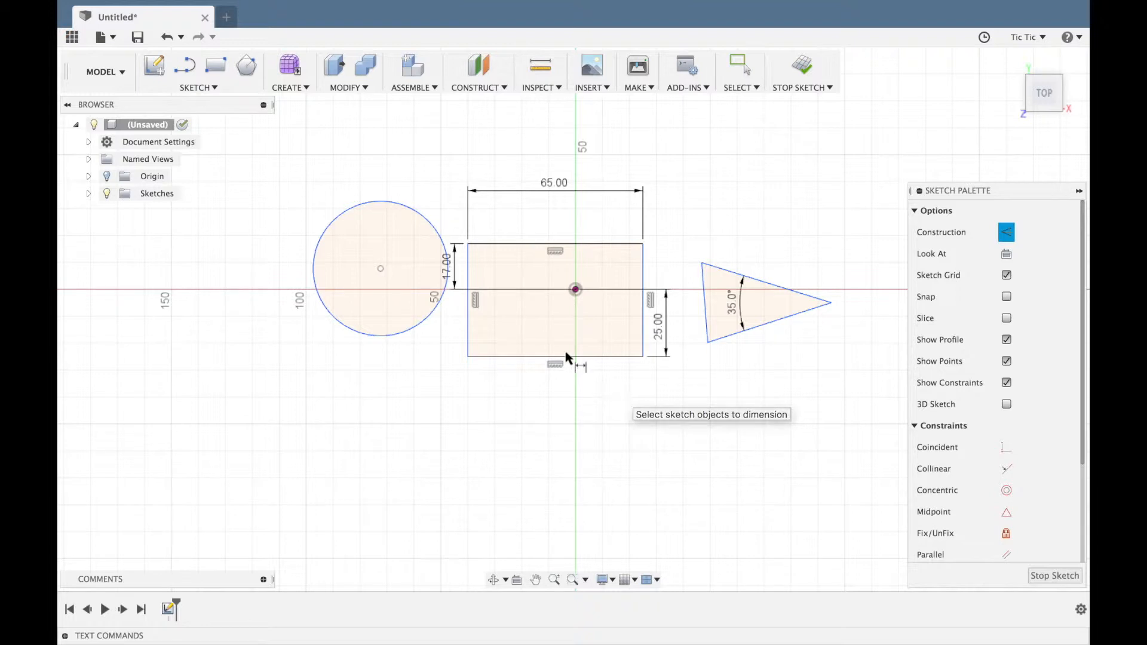
- Dimension the circle's diameter with the proposed value, placing the label above it, and end the dimension command
left_click(405, 209)
left_click(424, 168)
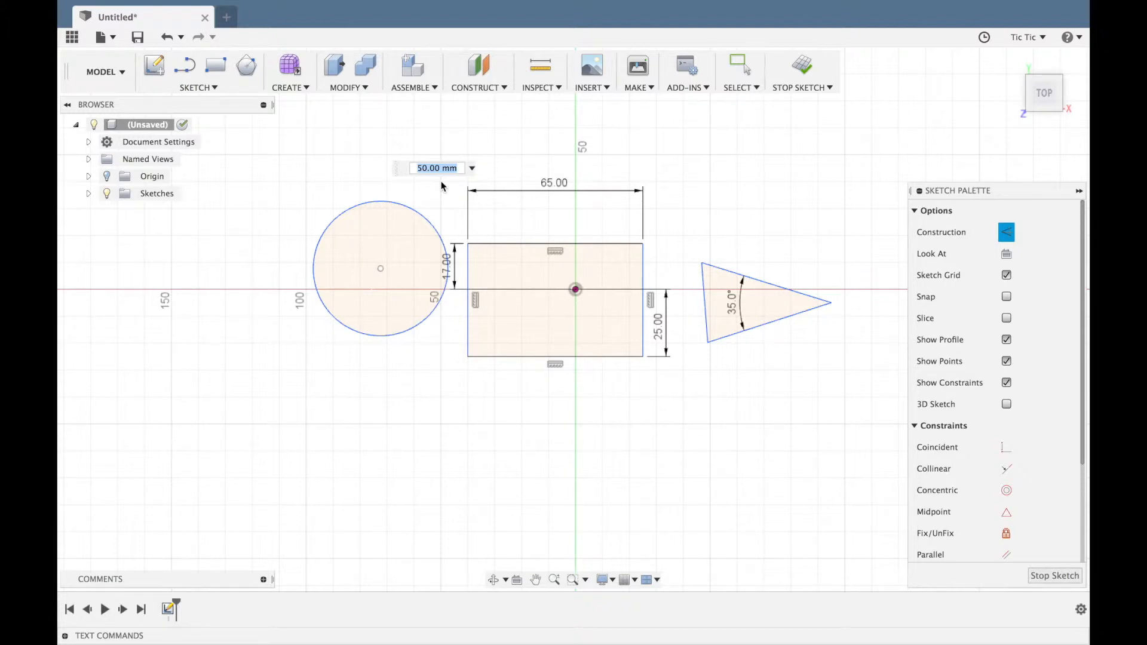
key("Return")
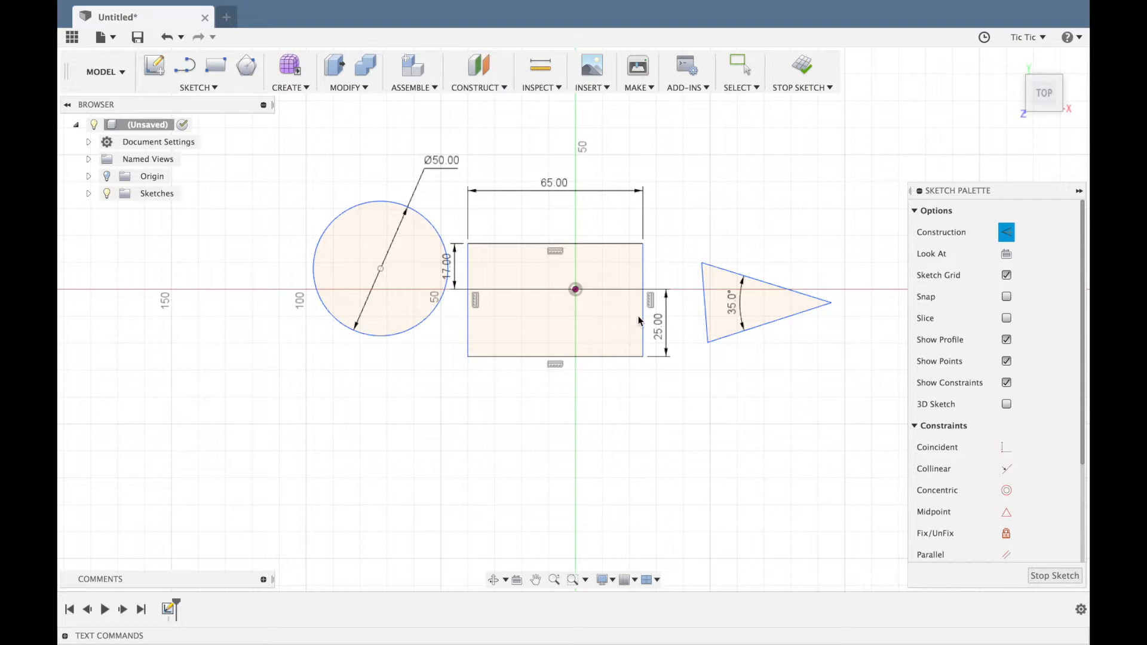
key("Escape")
- Dimension the horizontal distance from the origin to the rectangle's lower-right corner below the shape, accepting the proposed value
mouse_move(642, 322)
left_mouse_down()
mouse_move(597, 314)
mouse_move(706, 313)
mouse_move(599, 276)
mouse_move(579, 306)
mouse_move(664, 311)
mouse_move(628, 316)
mouse_move(643, 315)
left_mouse_up()
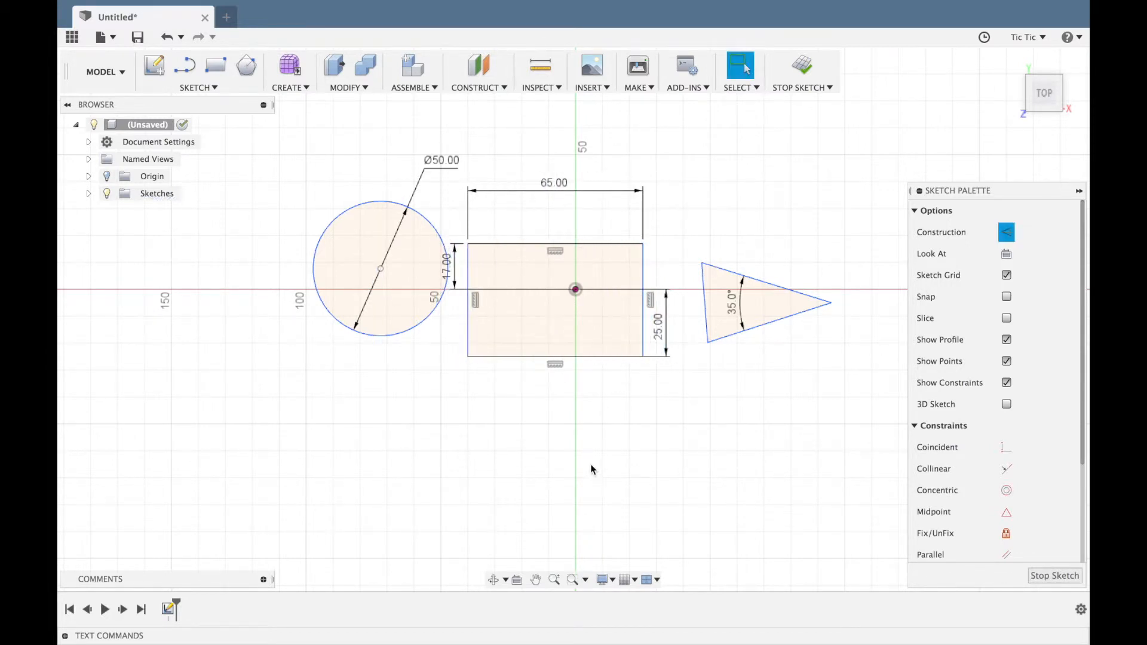
key("d")
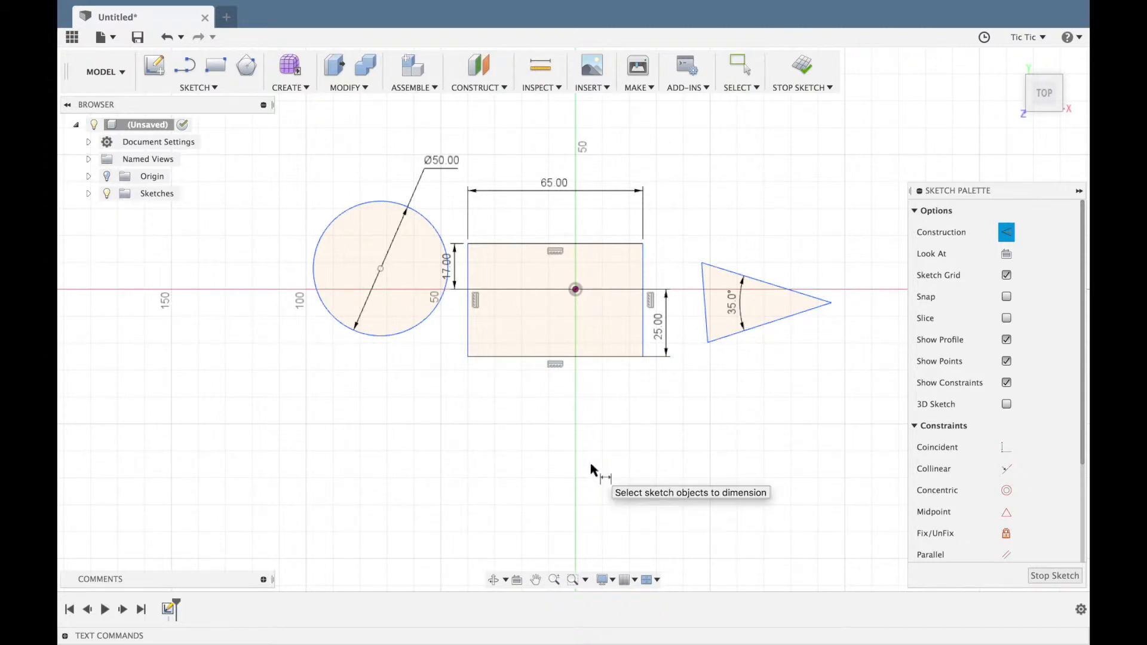
left_click(573, 289)
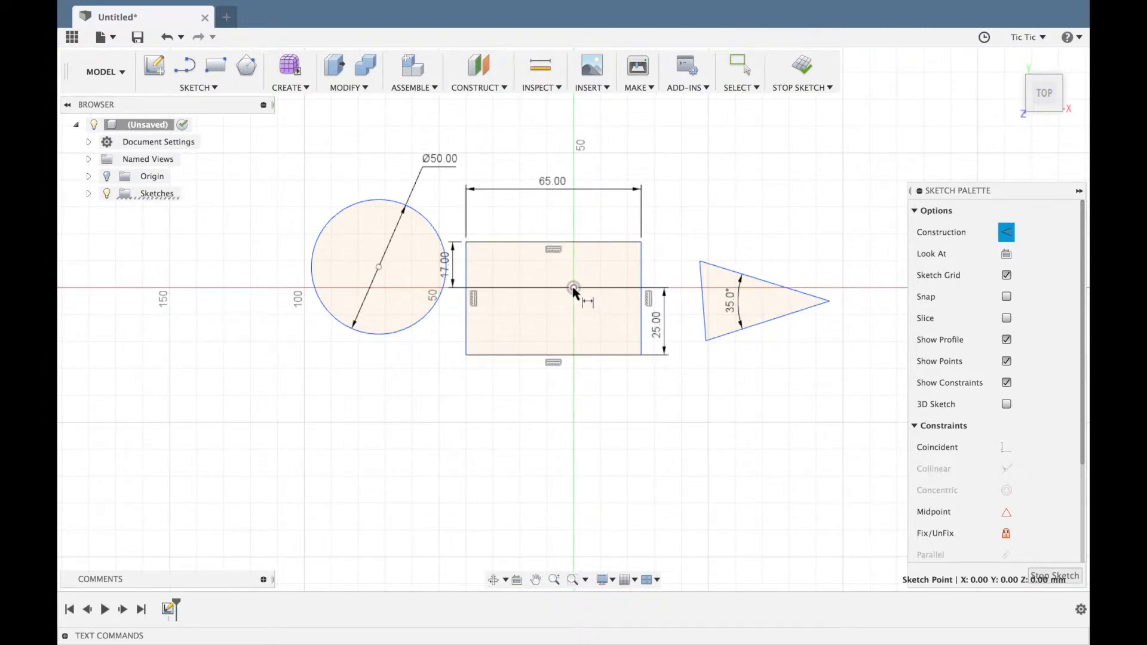
left_click(641, 355)
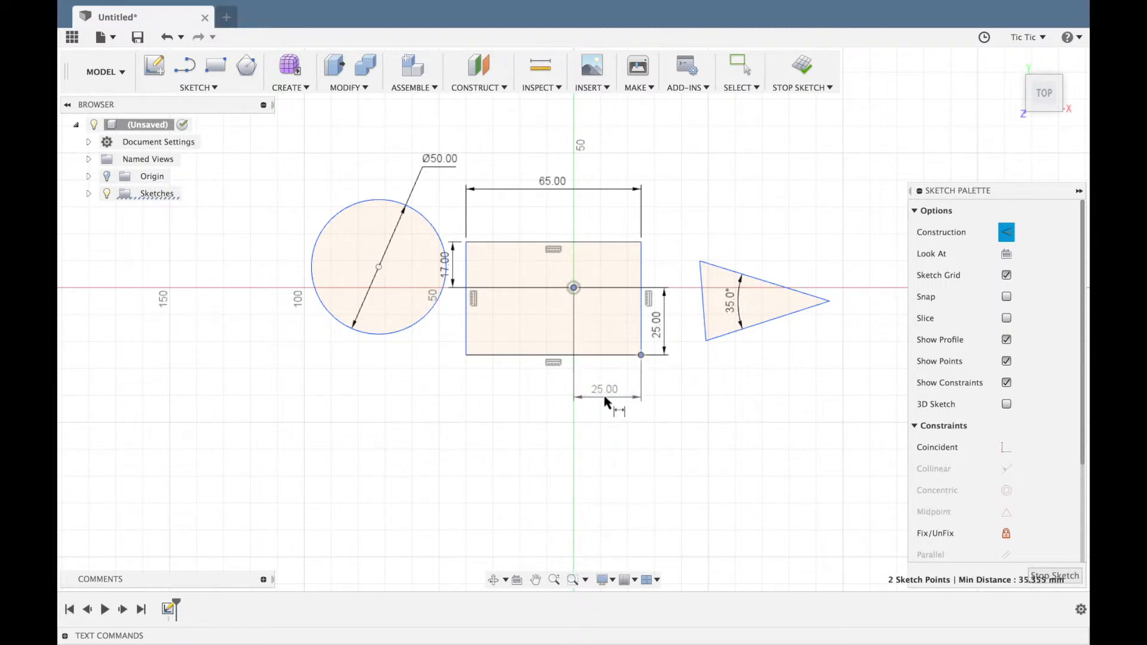
left_click(604, 400)
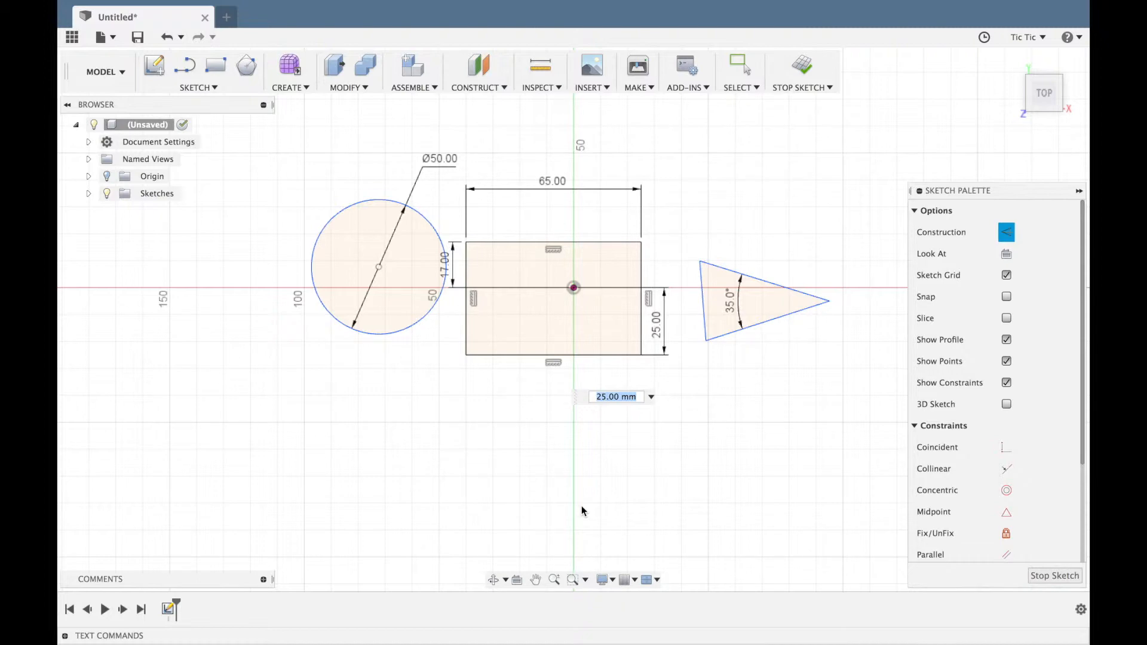
key("Return")
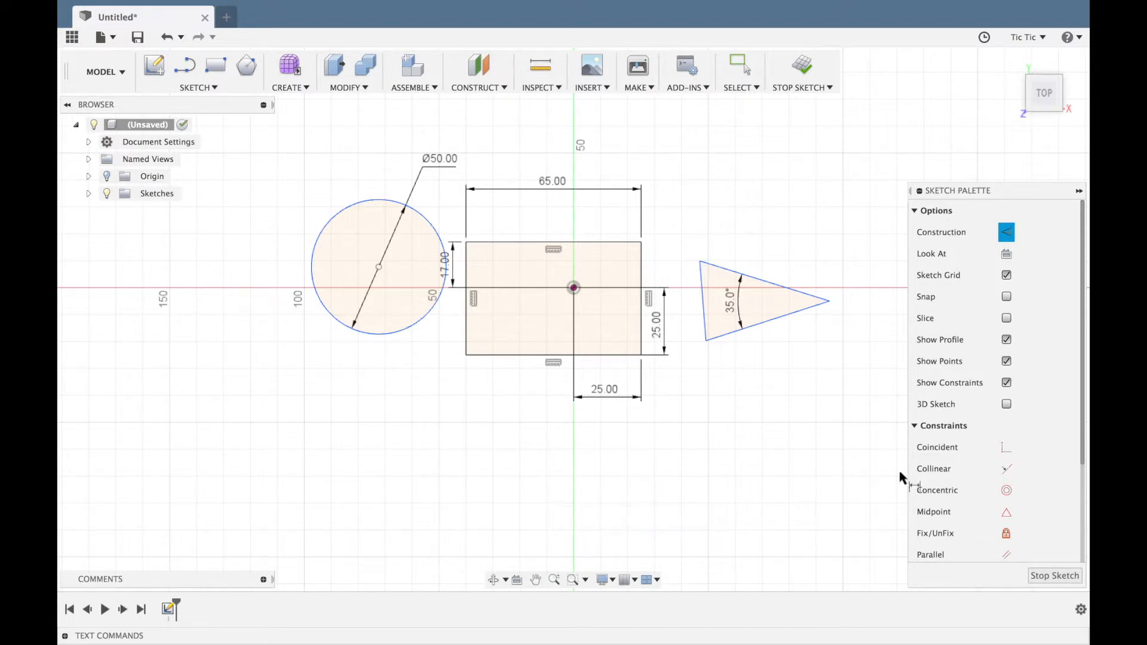
- Apply a Fix constraint to the triangle's right-hand vertex
scroll(969, 477, "down", 5)
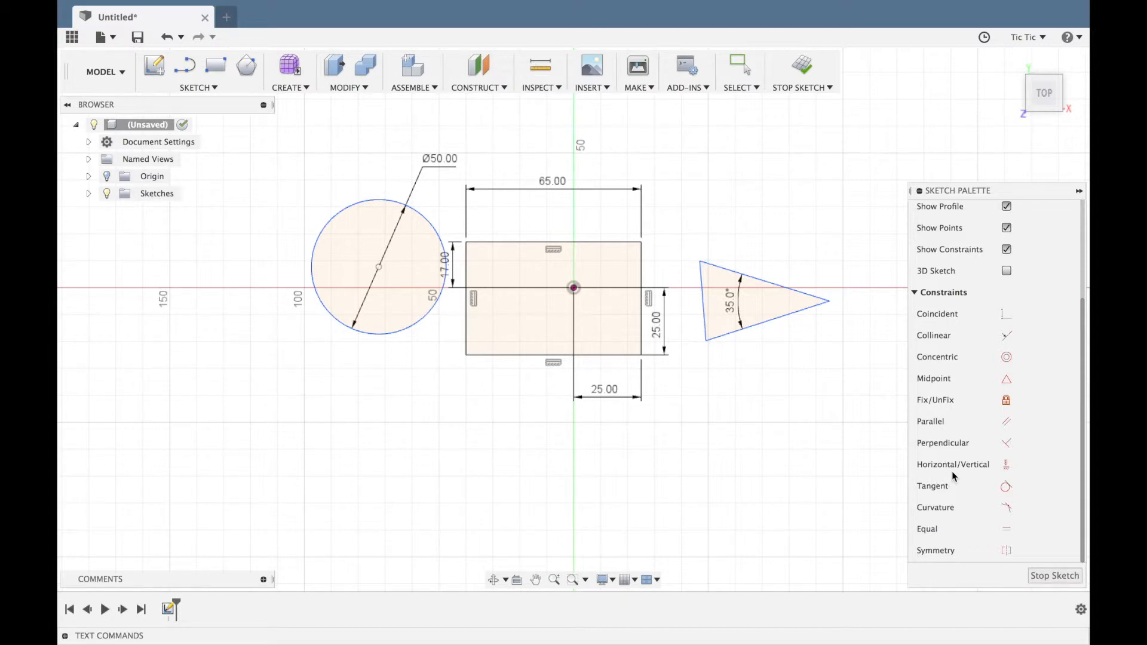
left_click(1007, 402)
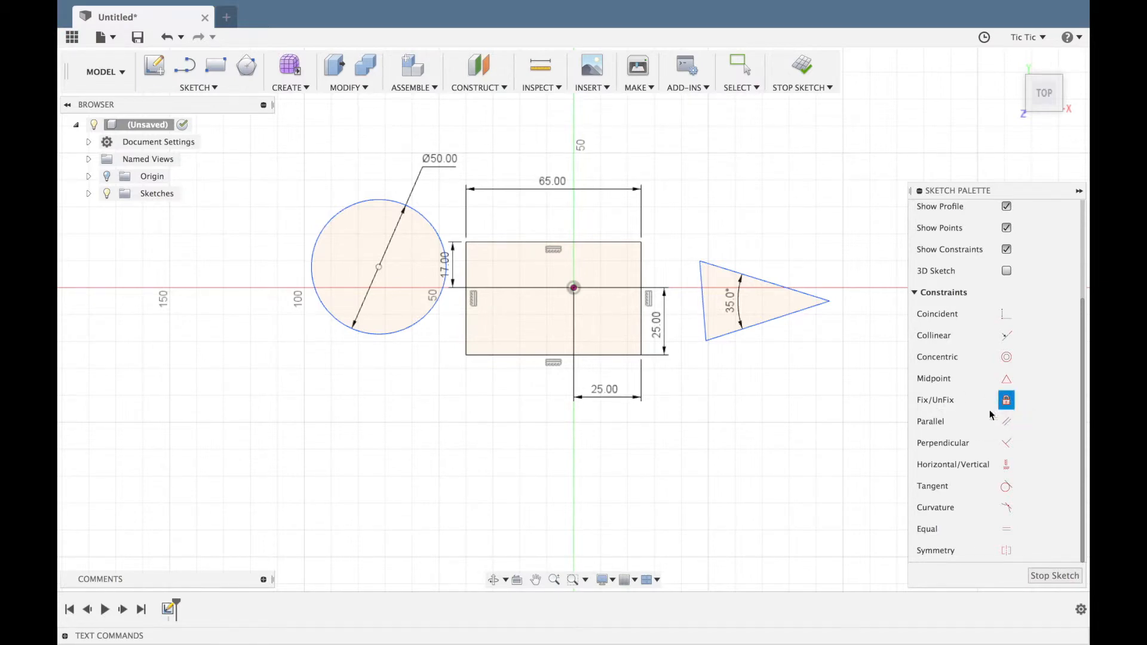
left_click(829, 301)
key("Escape")
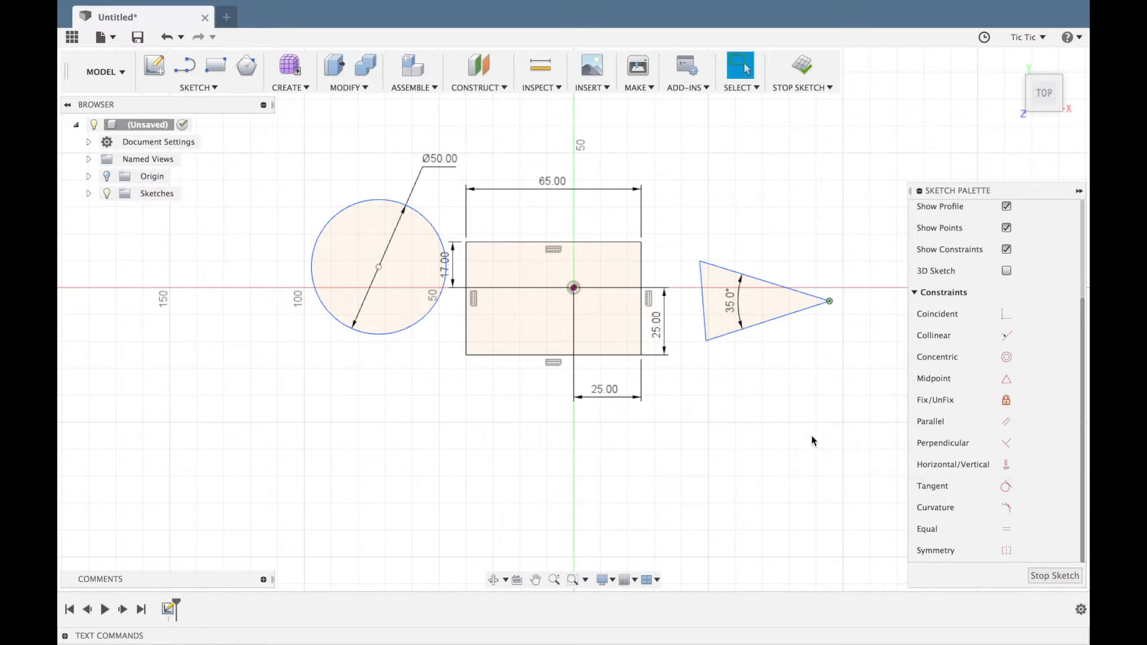
- Swing the triangle's upper side around its right vertex to about 35.5 mm long and constrain it horizontal
left_click_drag(735, 272, 747, 293)
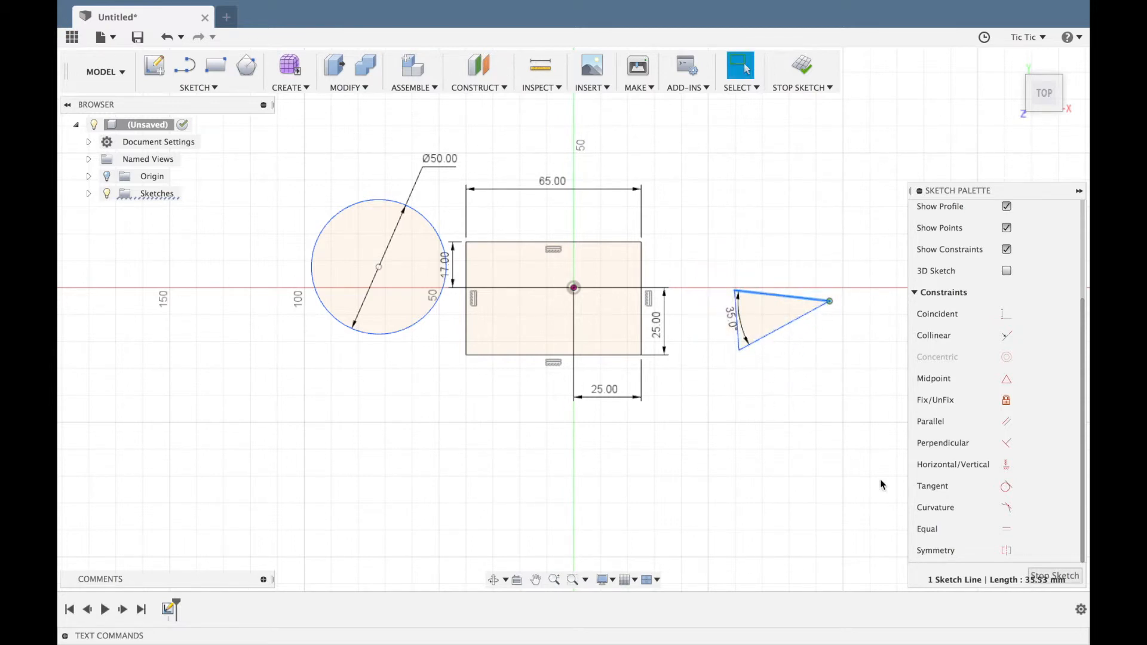
left_click(1006, 466)
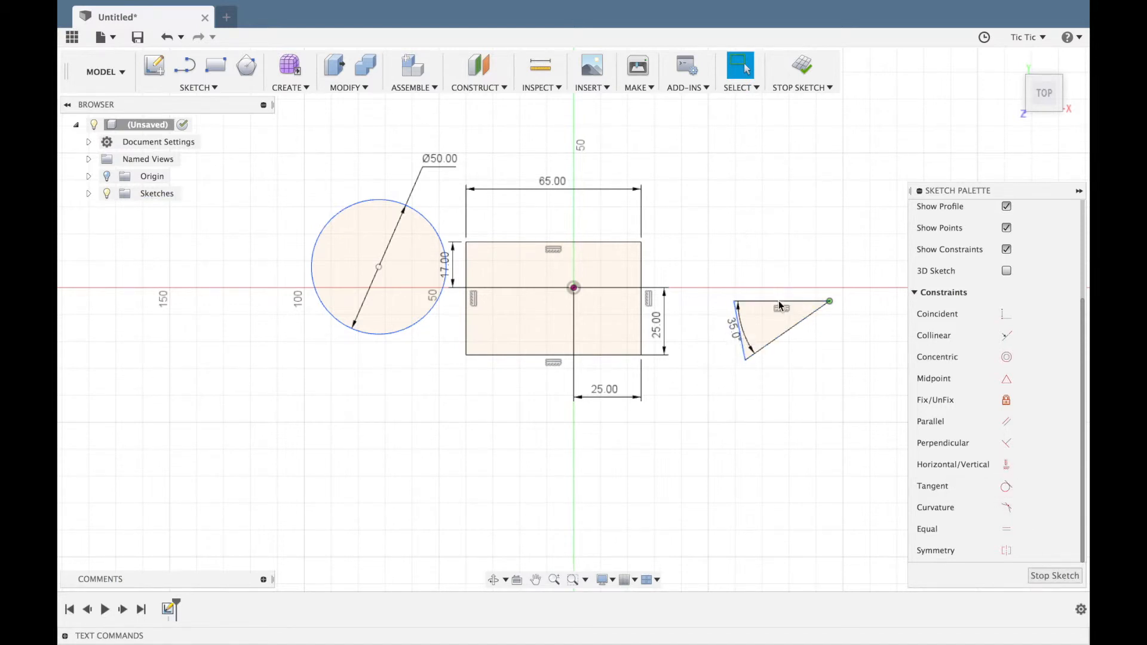
middle_click_drag(779, 302, 774, 301)
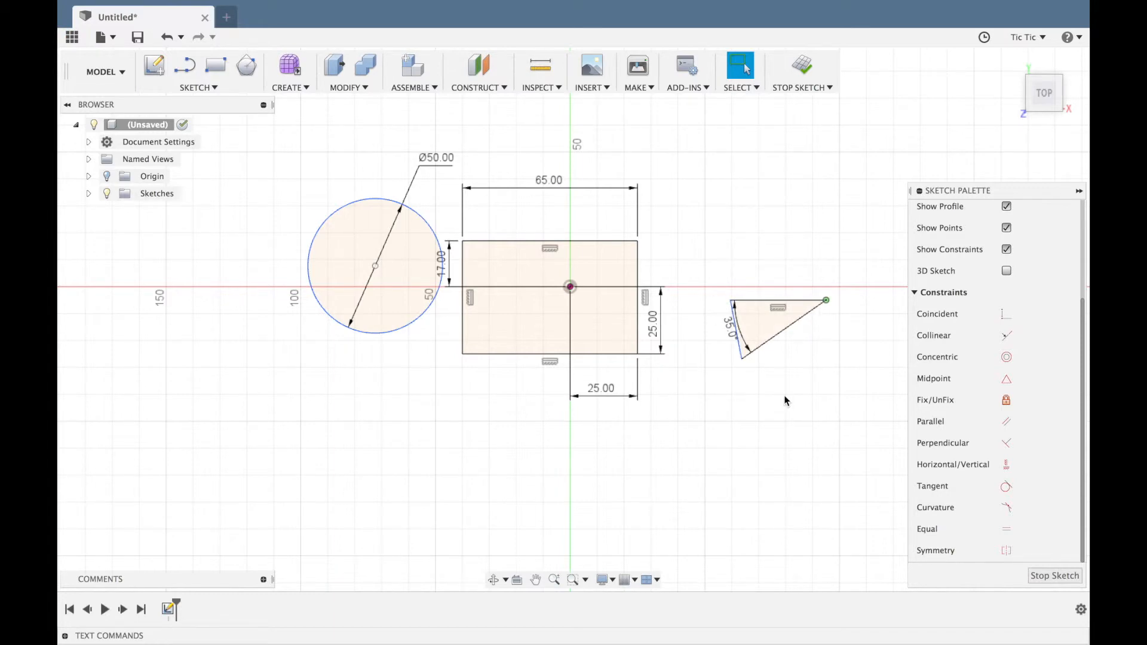
- Constrain the triangle's short left side vertical and stretch its lower-left corner to about X 13.6, Y -62 mm
left_click(737, 341)
left_click(983, 466)
mouse_move(735, 363)
left_mouse_down()
mouse_move(717, 397)
mouse_move(790, 362)
mouse_move(678, 410)
mouse_move(720, 395)
left_mouse_up()
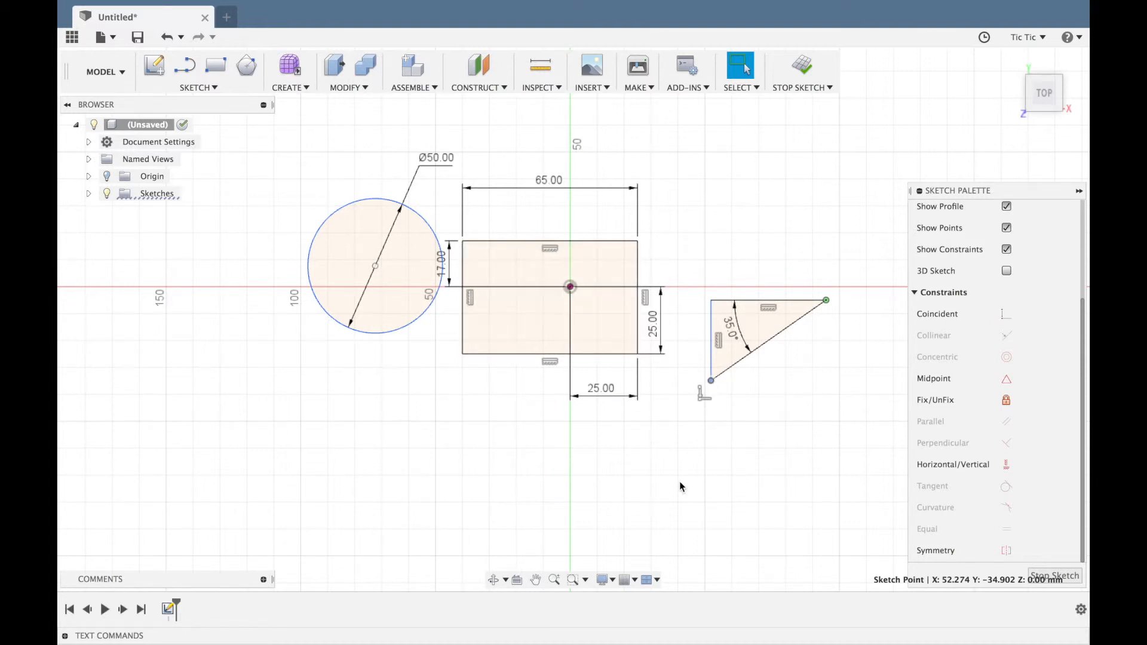
left_click_drag(709, 380, 606, 454)
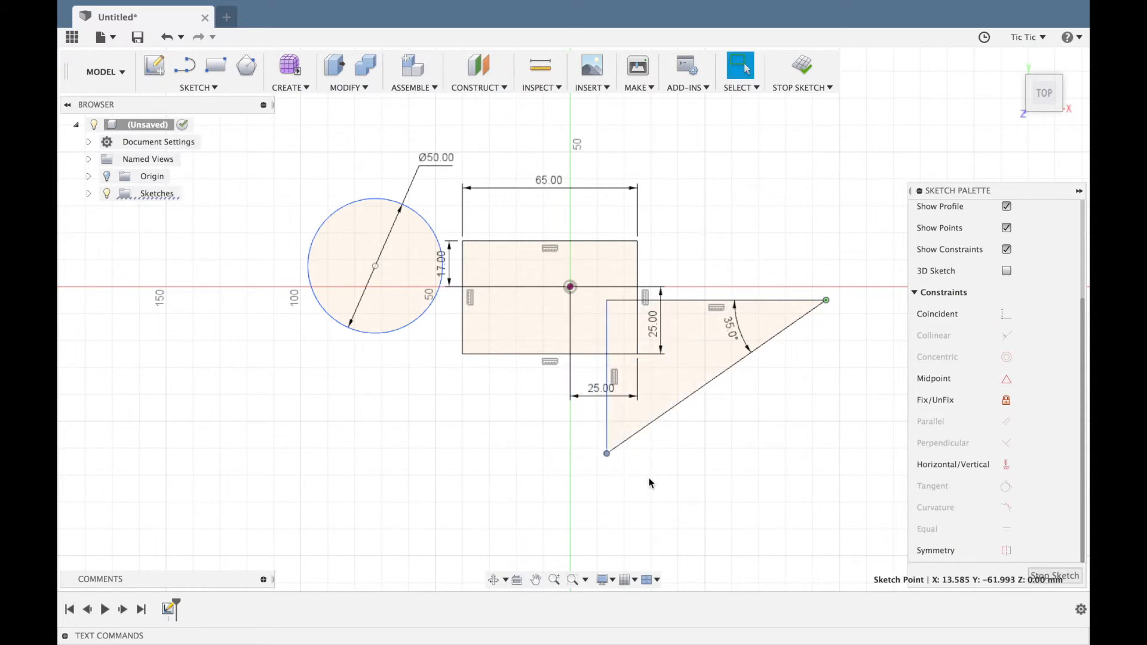
- Align the triangle's lower-left corner vertically with the origin using a Horizontal/Vertical constraint
left_click(1001, 467)
key("Escape")
left_click(570, 288)
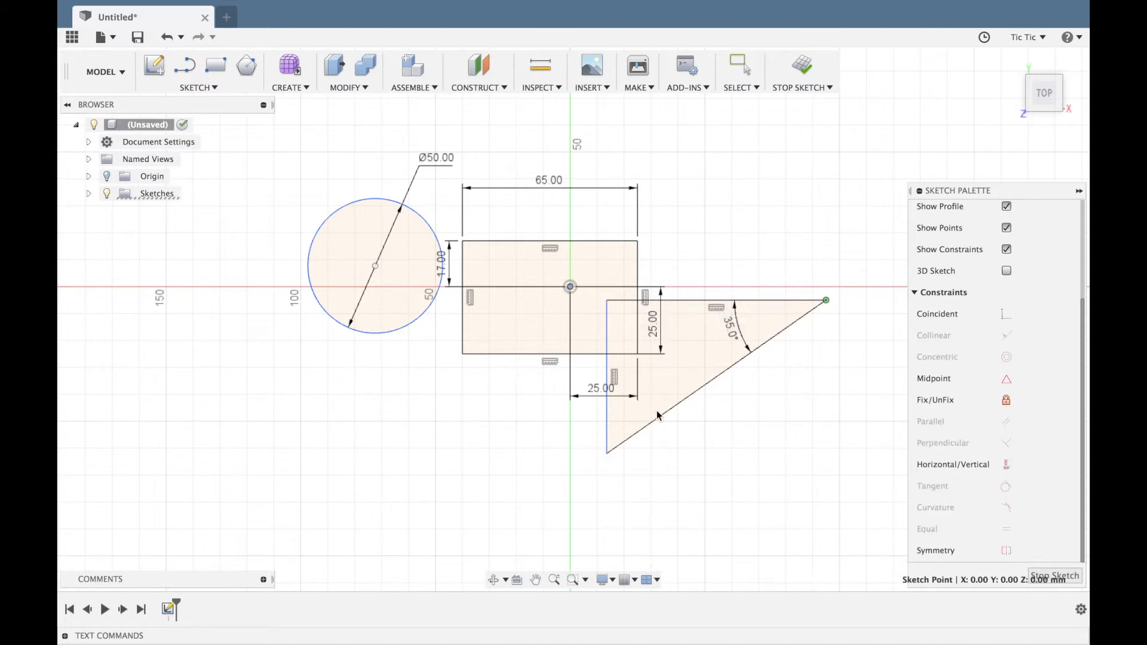
left_click(606, 453)
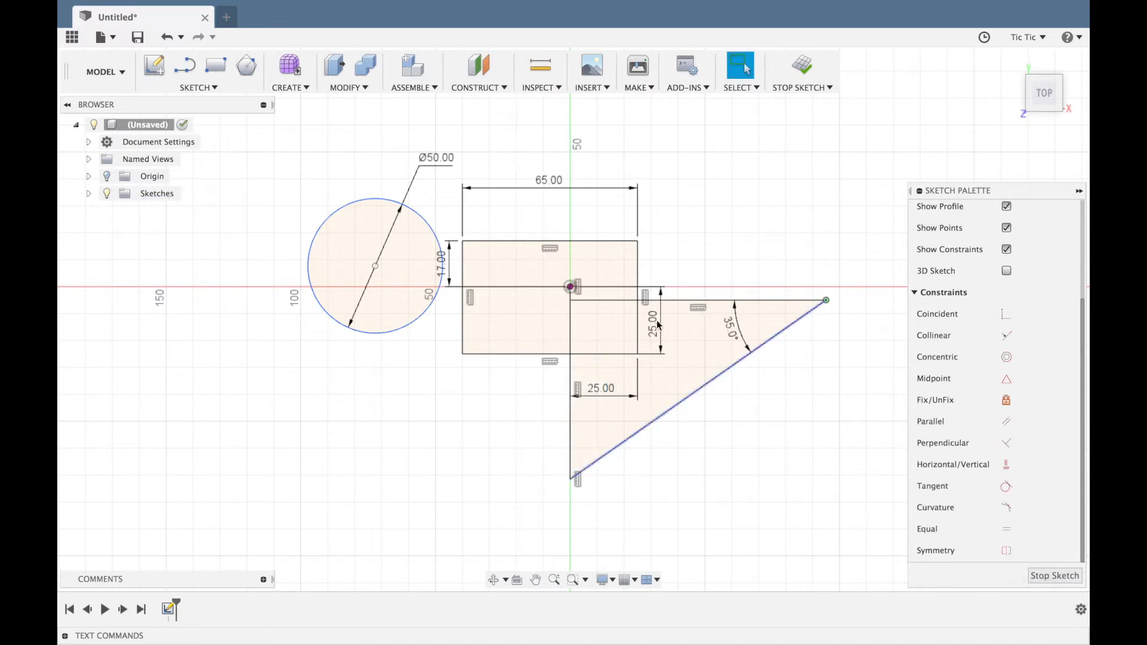
left_click(715, 444)
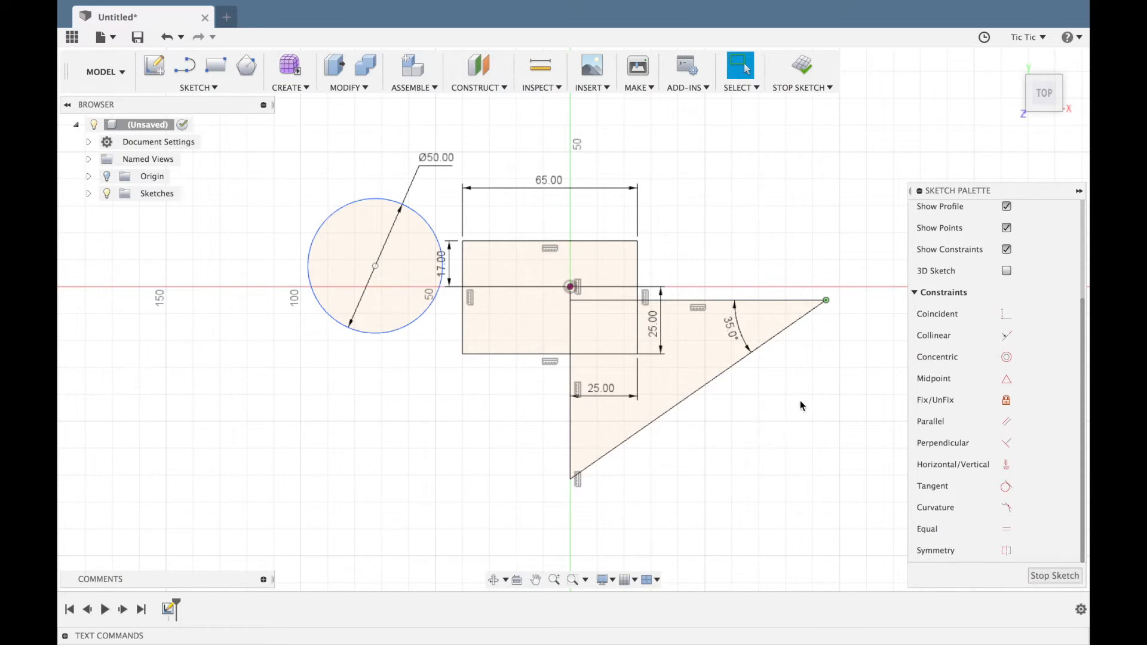
- Make the circle's center coincident with the rectangle's left side and slide the circle down it to about Y -18.9 mm
left_click(1006, 315)
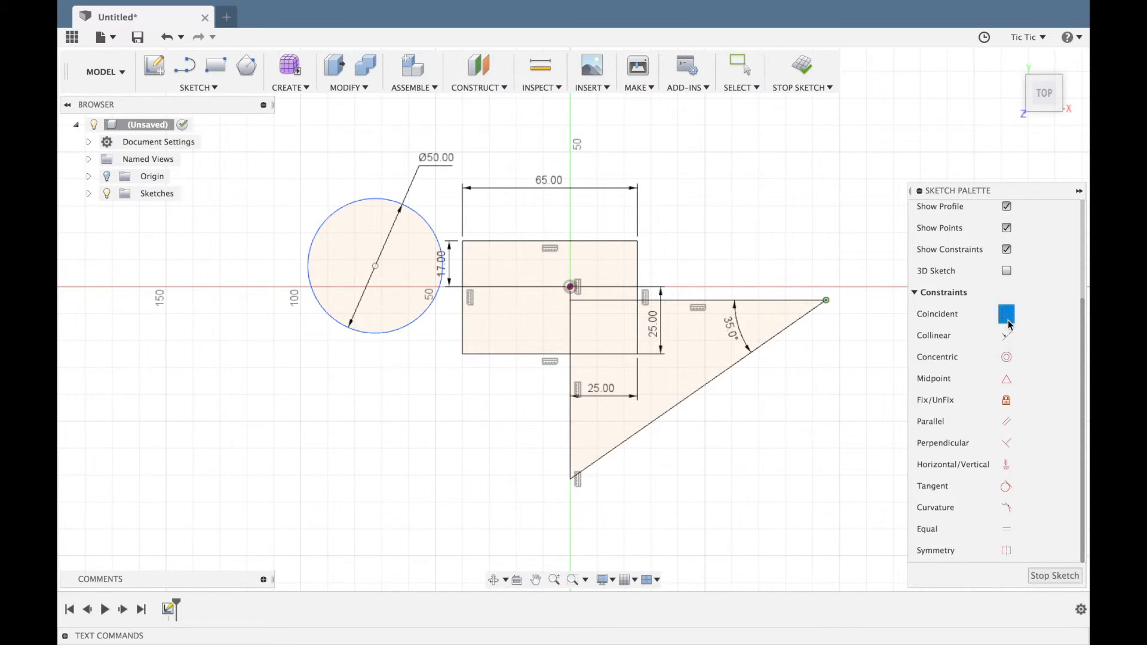
left_click(376, 267)
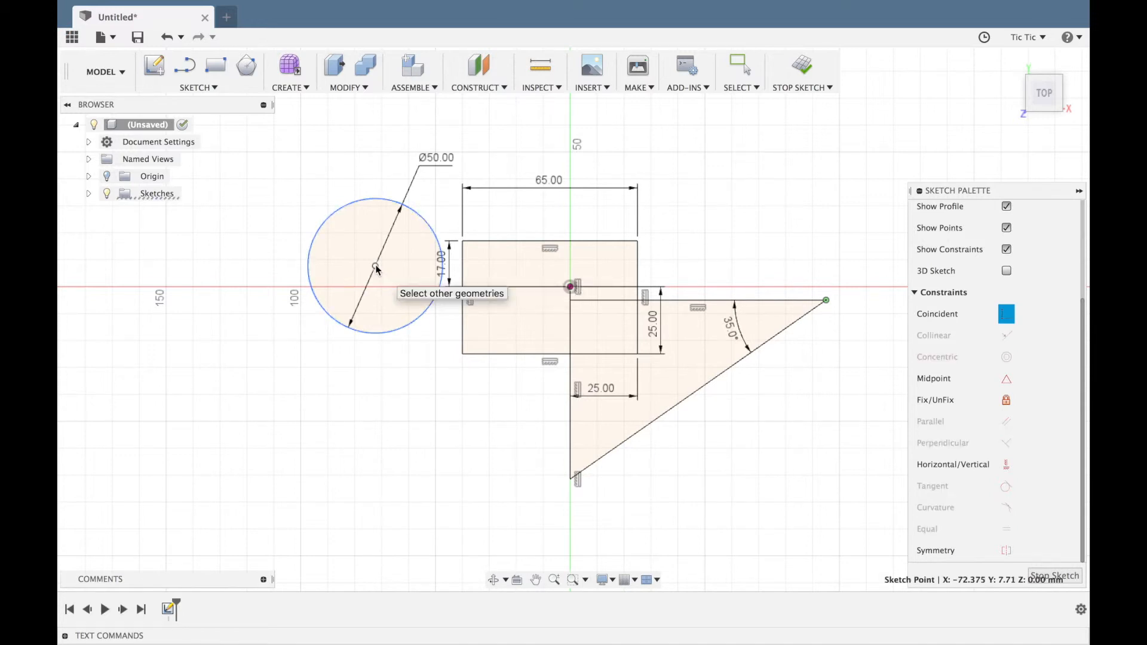
left_click(462, 327)
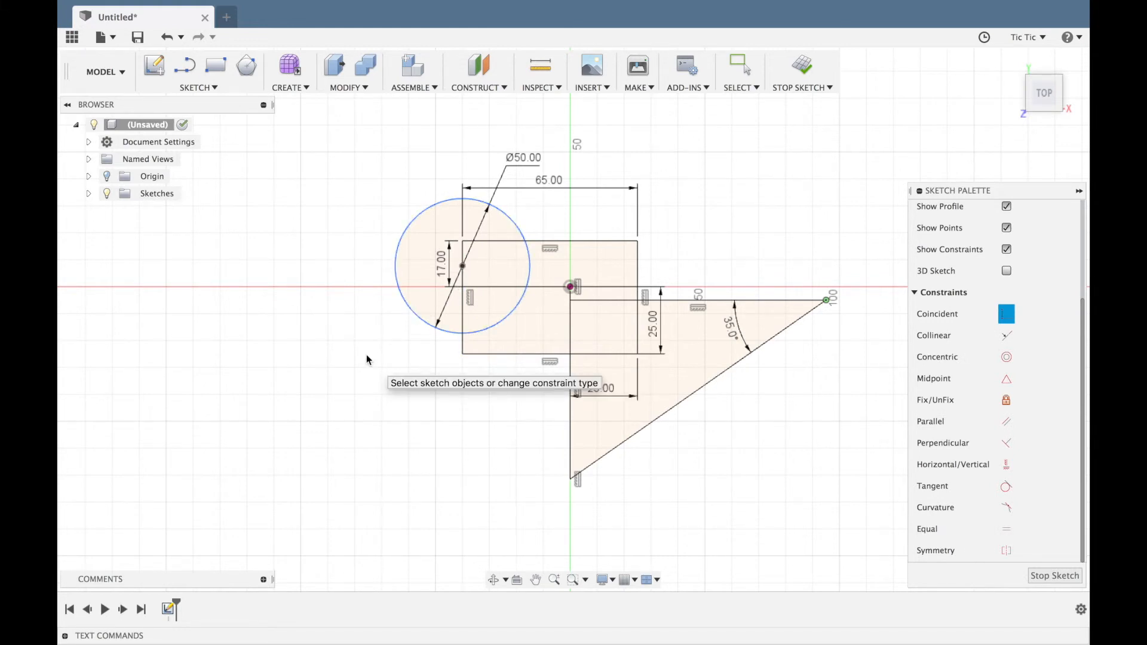
key("Escape")
left_click_drag(410, 328, 458, 404)
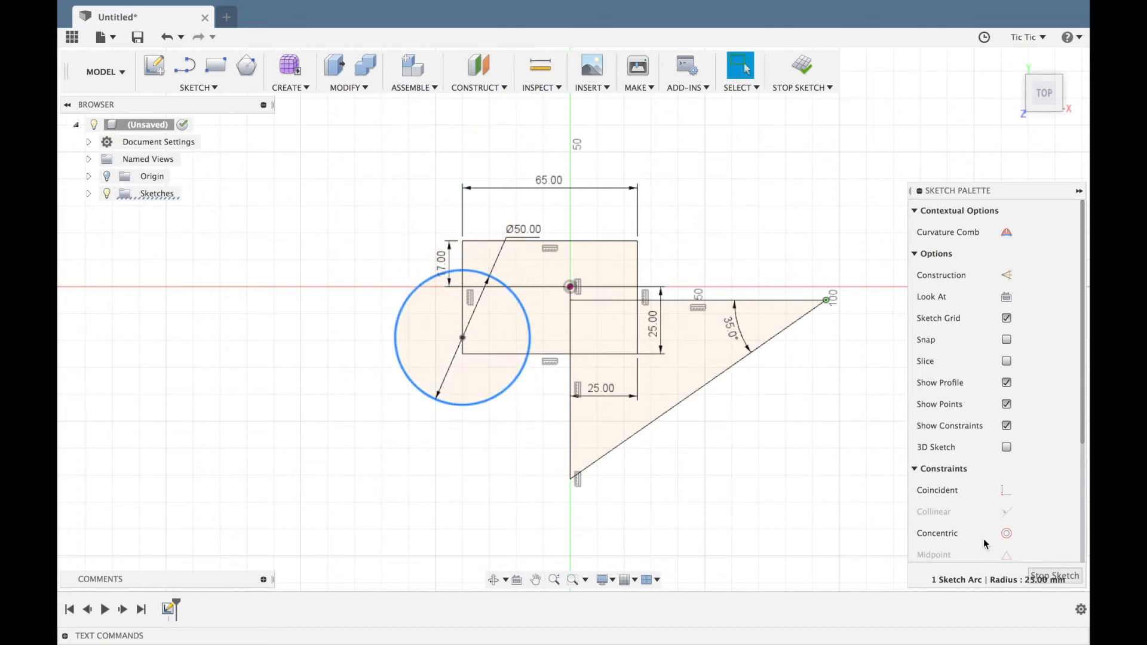
- Constrain the circle's center to the midpoint of the rectangle's left side
scroll(1046, 497, "down", 3)
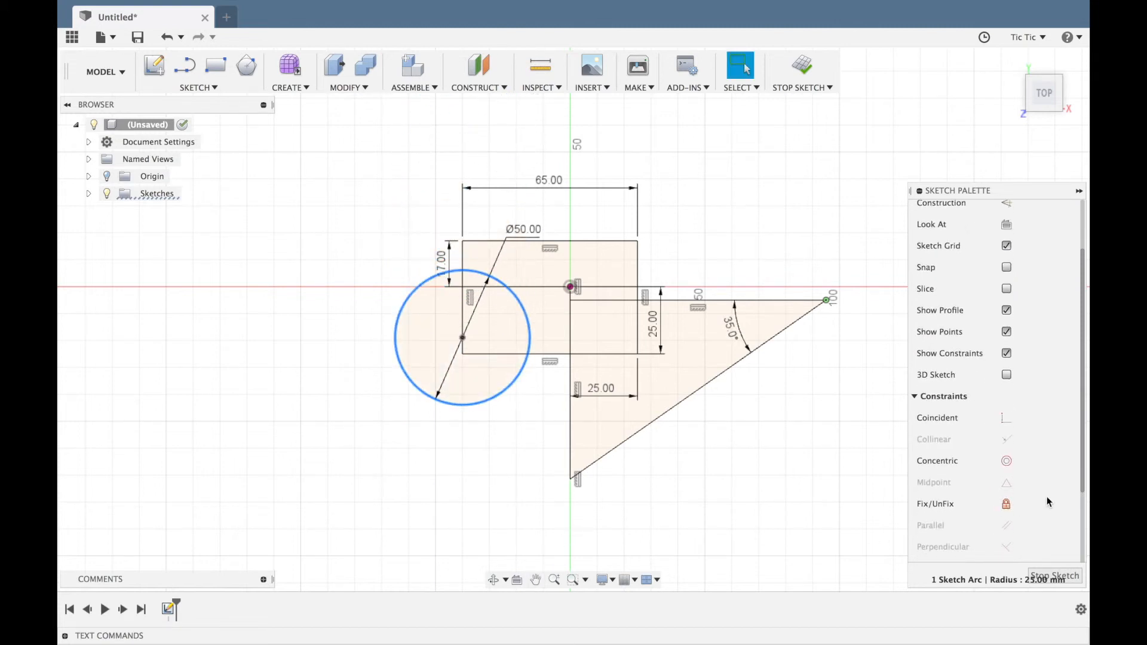
left_click(463, 338)
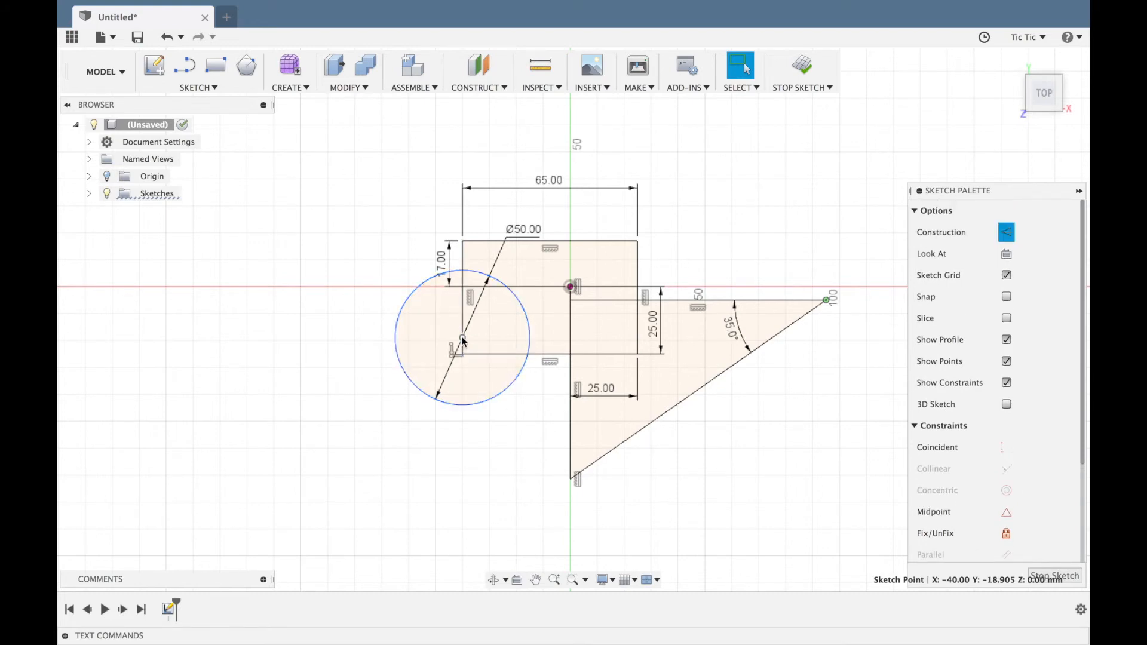
left_click(1014, 515)
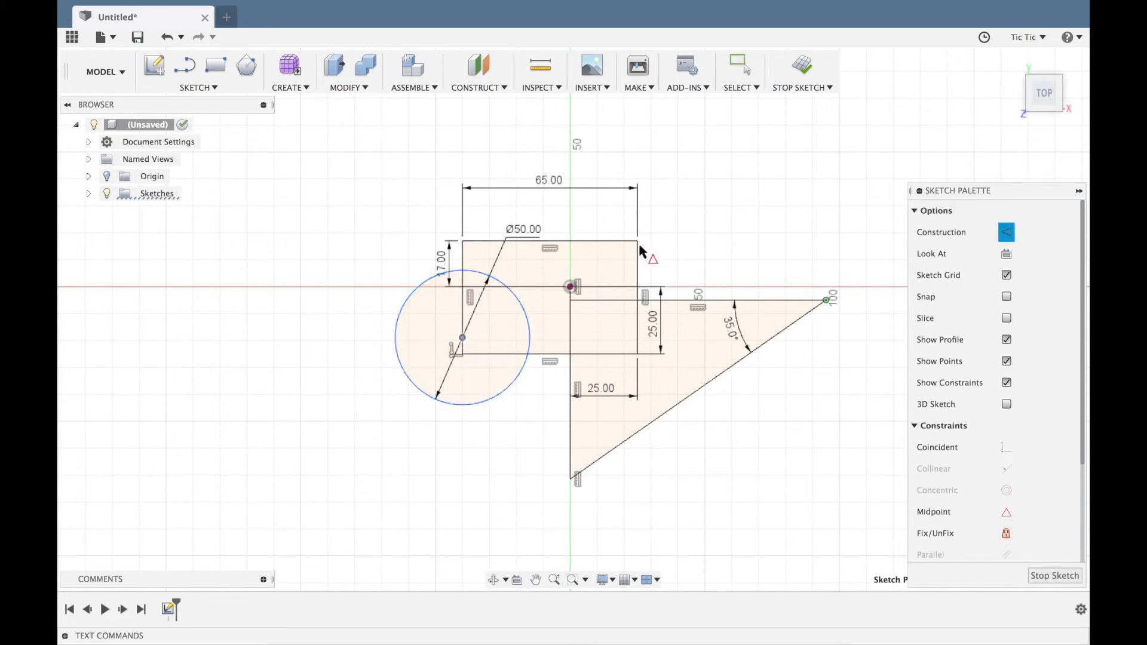
left_click(464, 258)
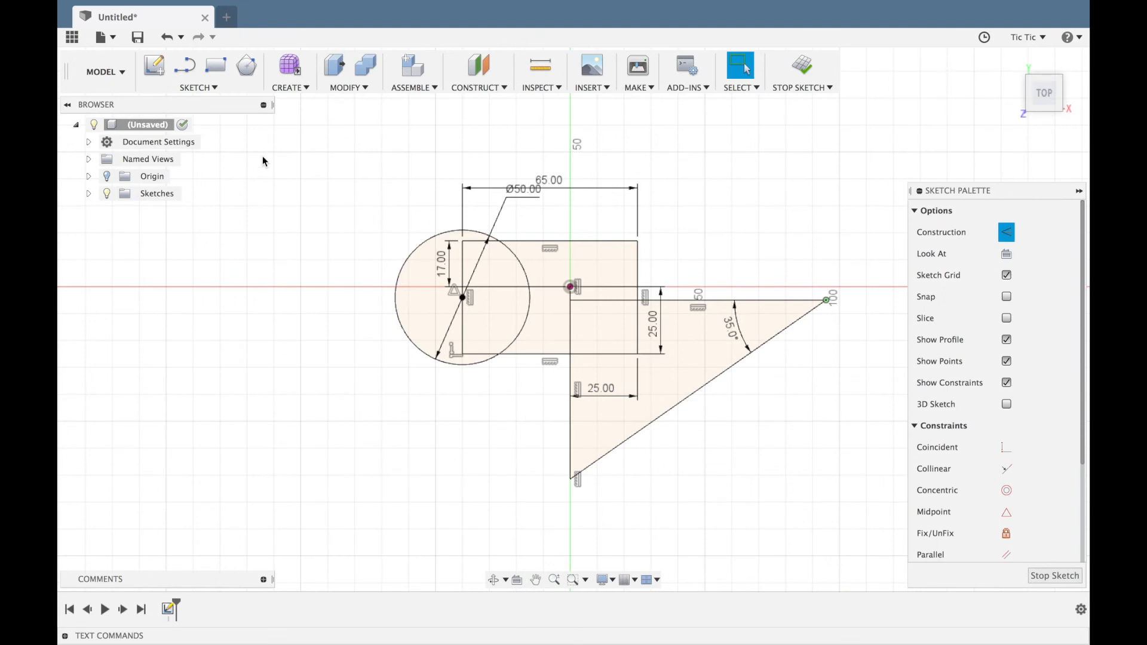
- Sketch a slanted construction line in the empty area to the left of the circle
left_click(186, 66)
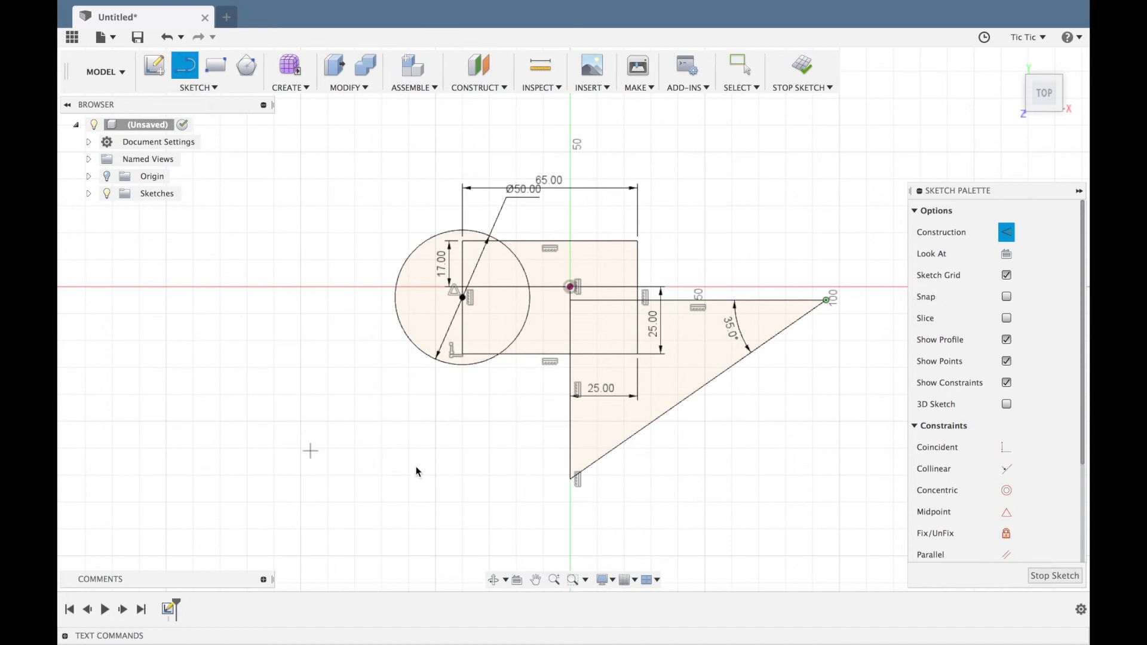
left_click(301, 460)
left_click(372, 273)
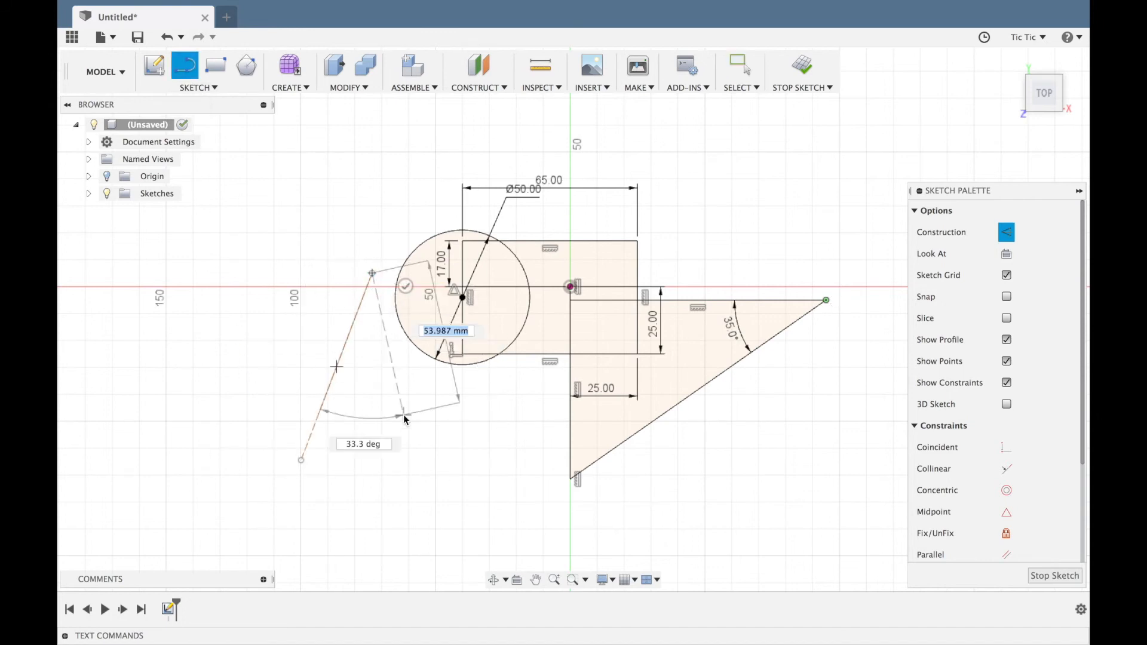
key("Escape")
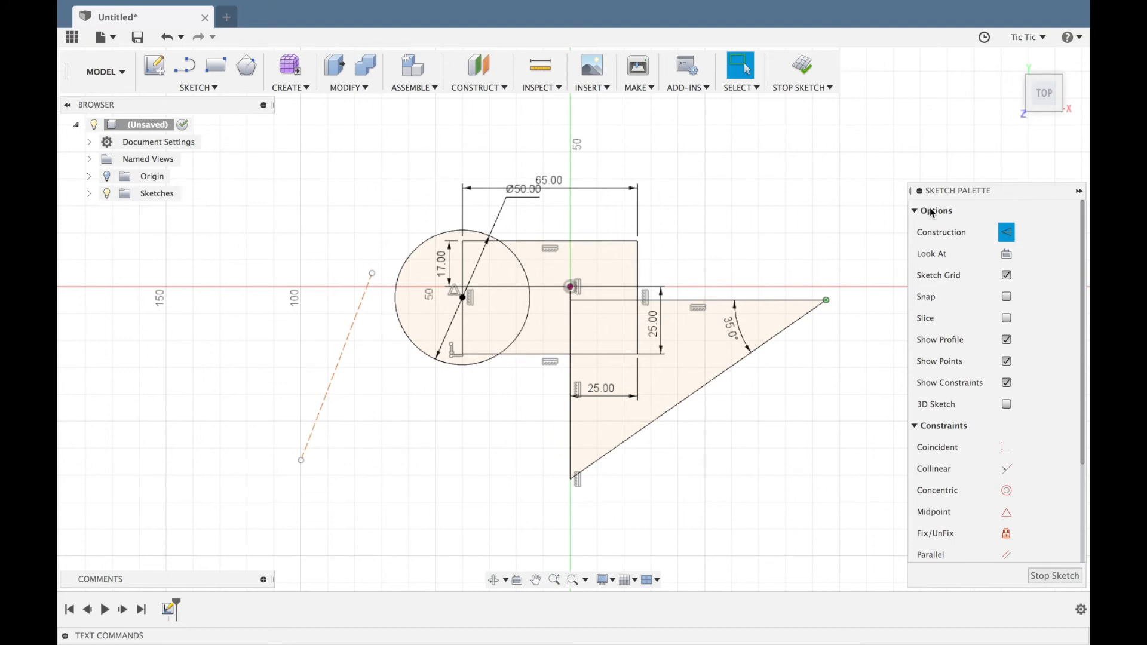
- Turn off construction mode and sketch a second triangle from a free lower-left point, the rectangle's lower-edge midpoint and the first triangle's lower corner
left_click(1006, 231)
key("l")
left_click(336, 486)
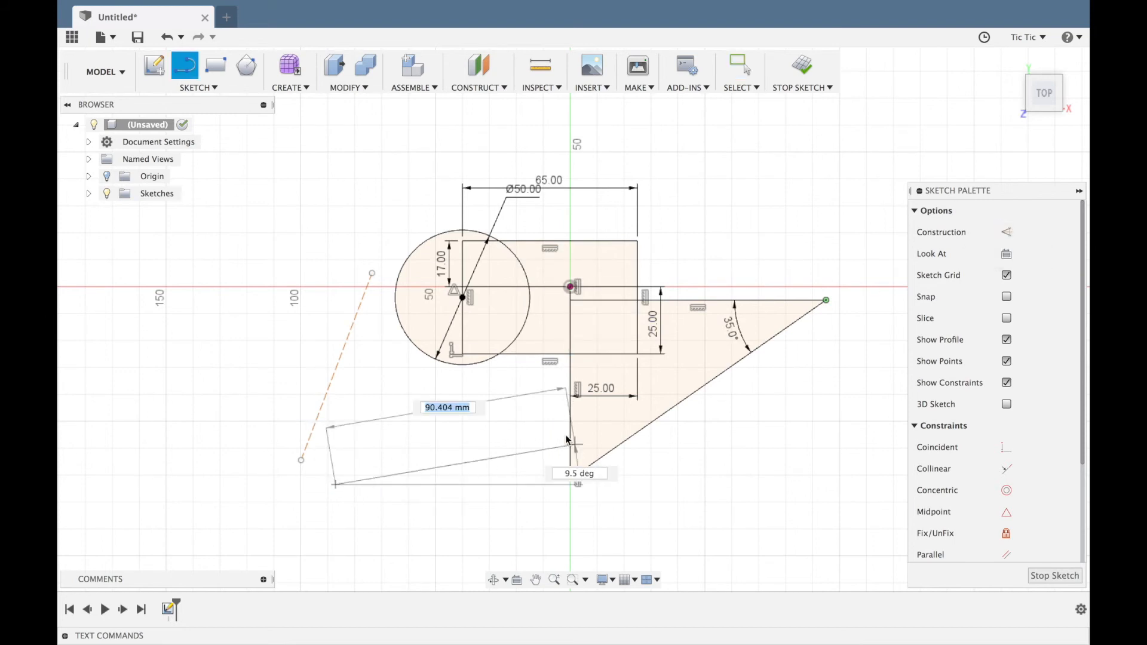
left_click(549, 356)
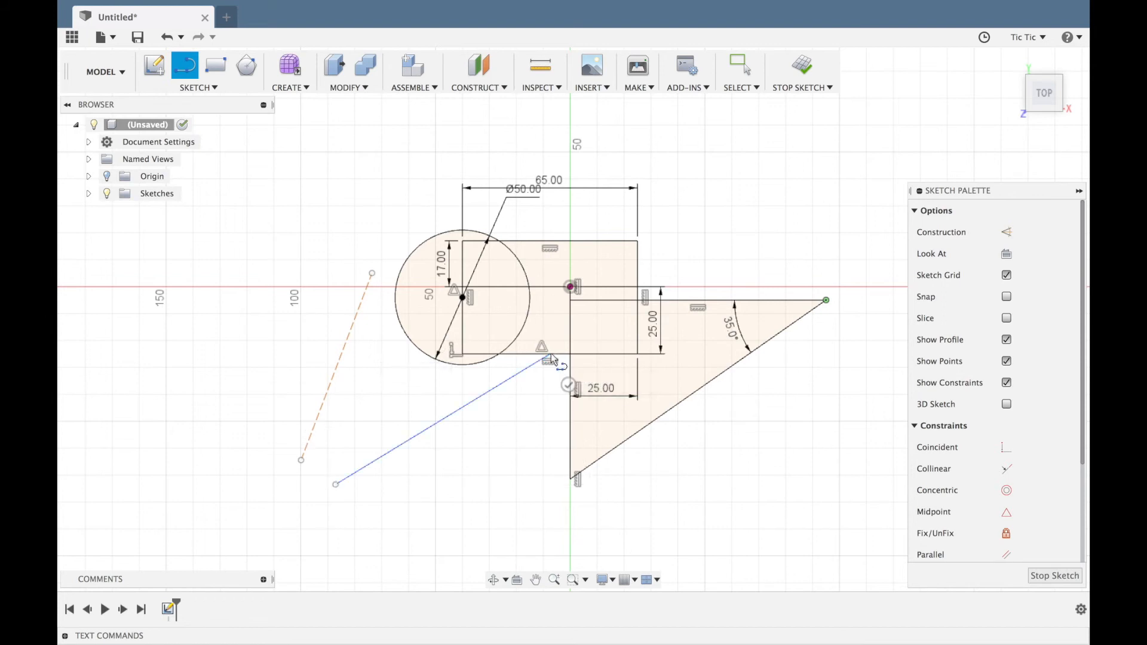
left_click(549, 356)
left_click(571, 480)
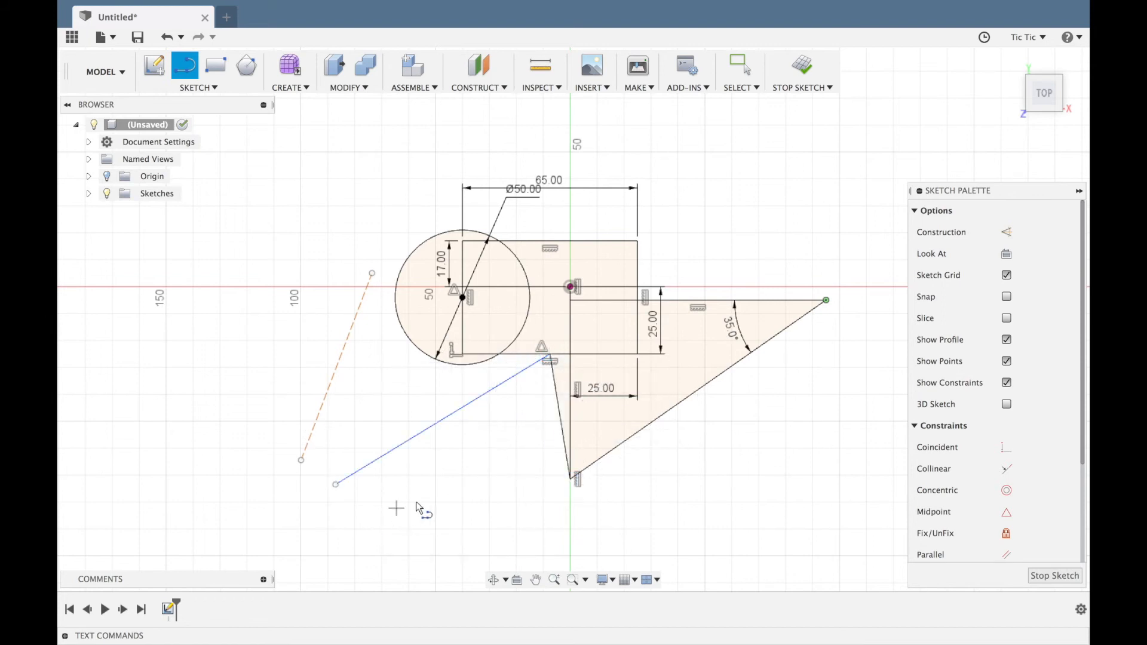
left_click(336, 484)
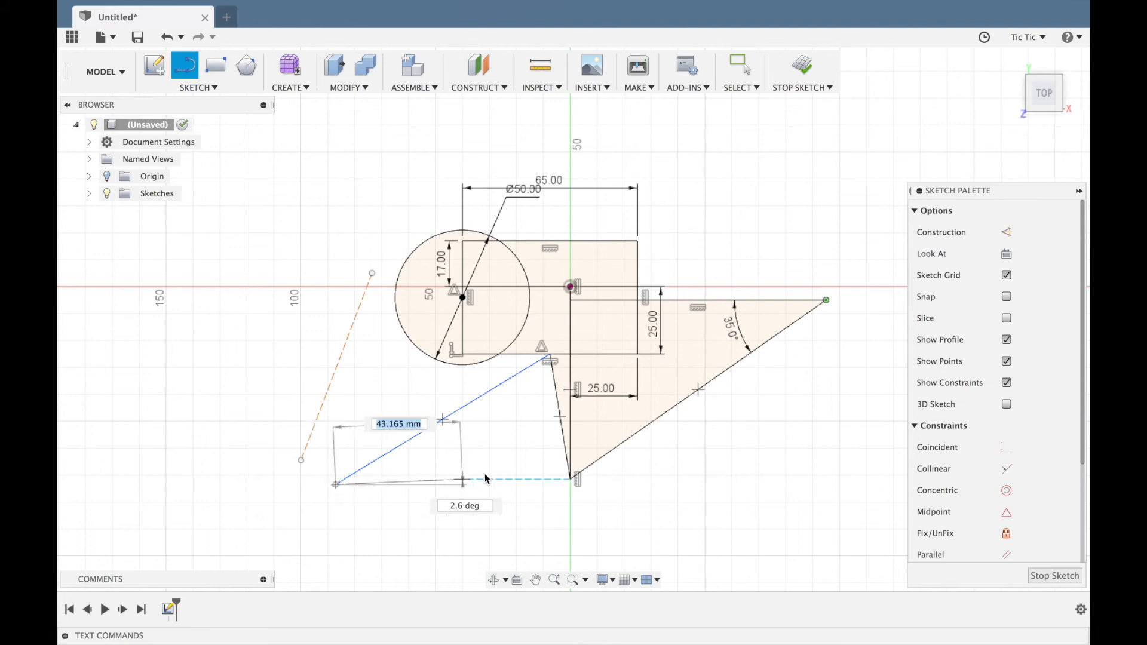
left_click(570, 479)
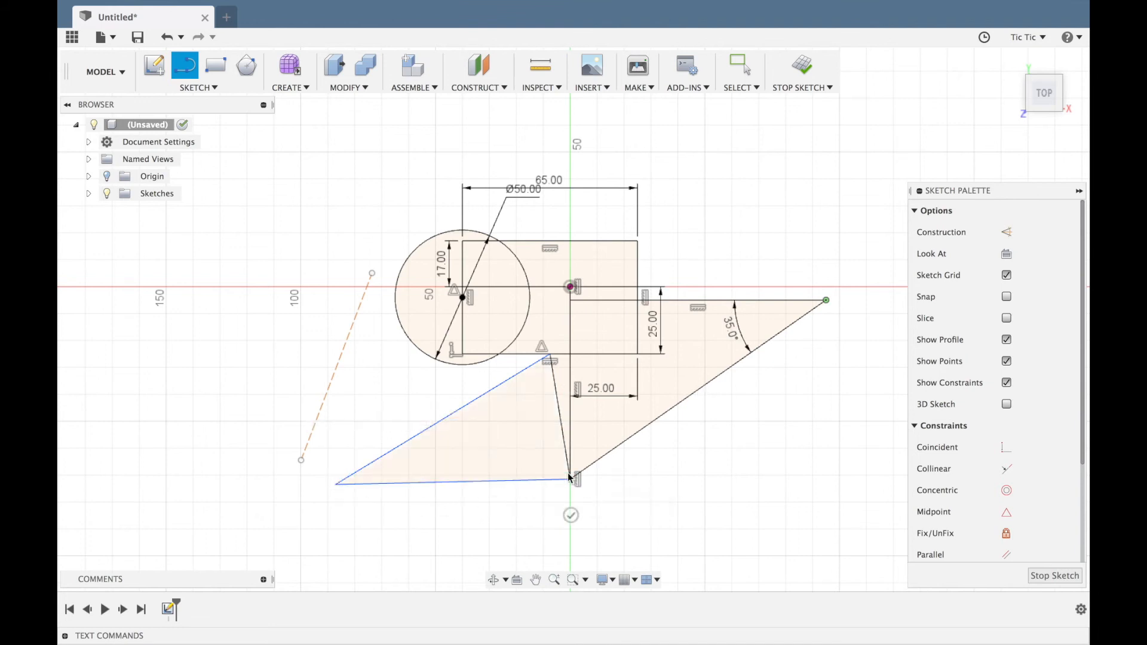
left_click(549, 356)
key("Escape")
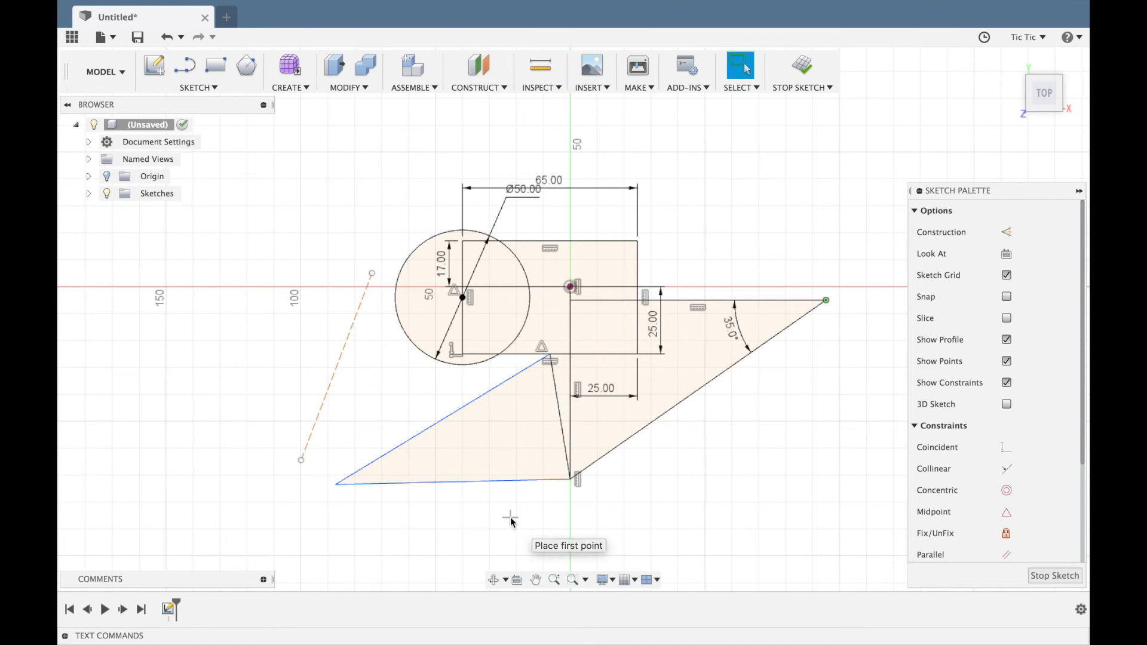
- Delete the midpoint constraint at the new triangle's apex and move the apex below the rectangle to about X -17.3, Y -30.9 mm
middle_click_drag(552, 348, 544, 347)
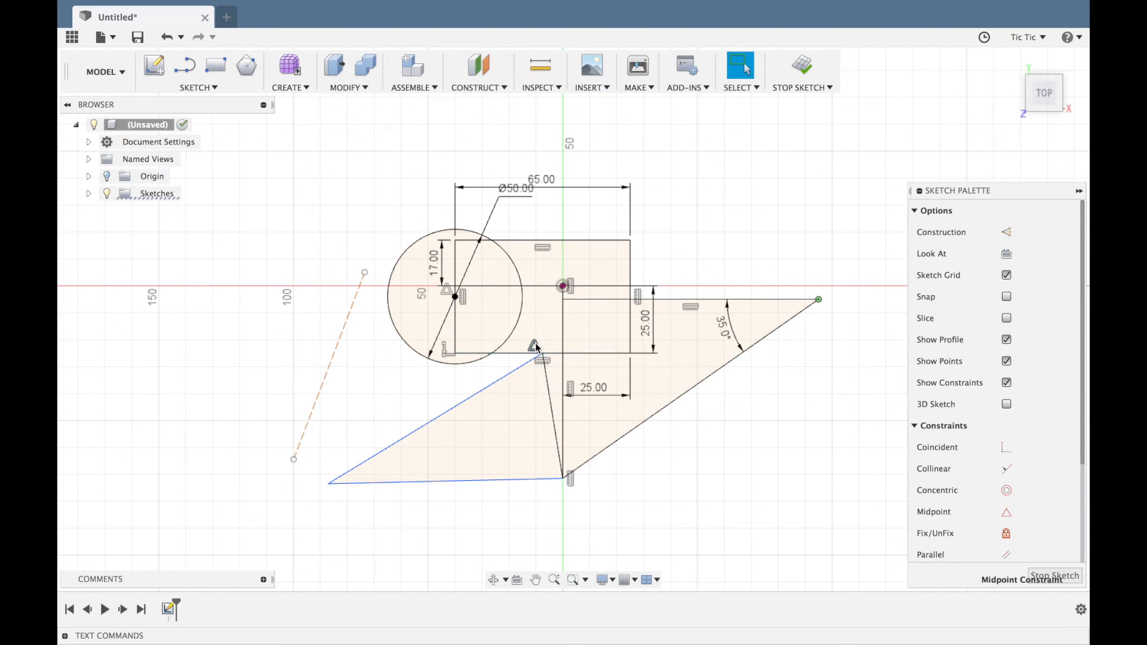
left_click(535, 346)
key("Delete")
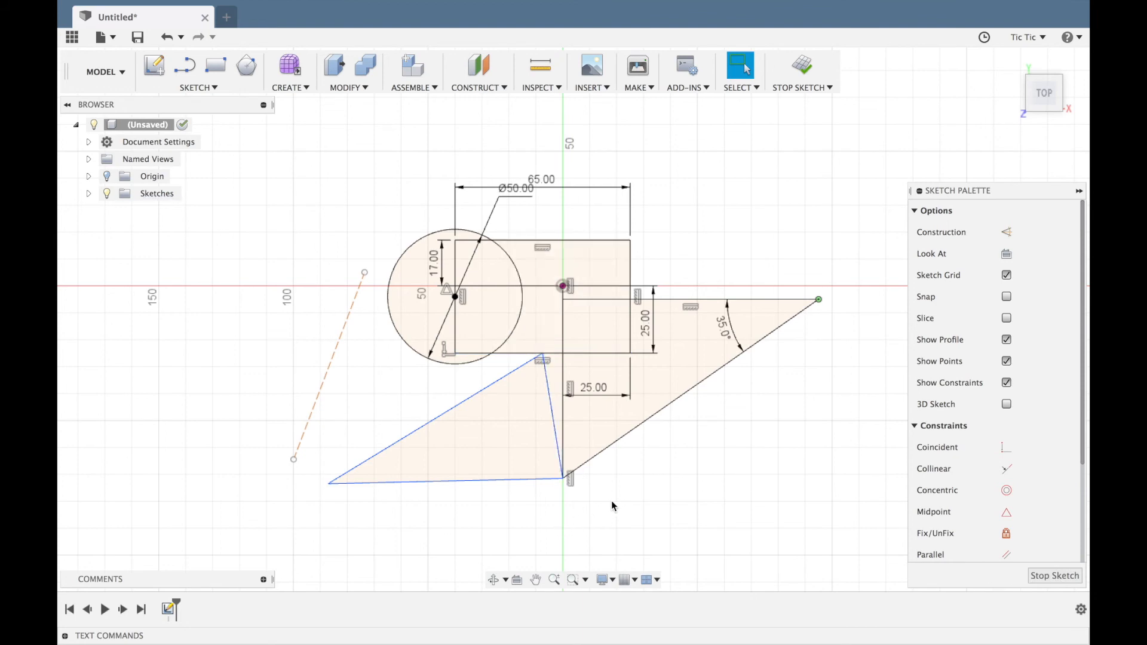
mouse_move(541, 357)
left_mouse_down()
mouse_move(501, 385)
mouse_move(523, 384)
mouse_move(516, 370)
left_mouse_up()
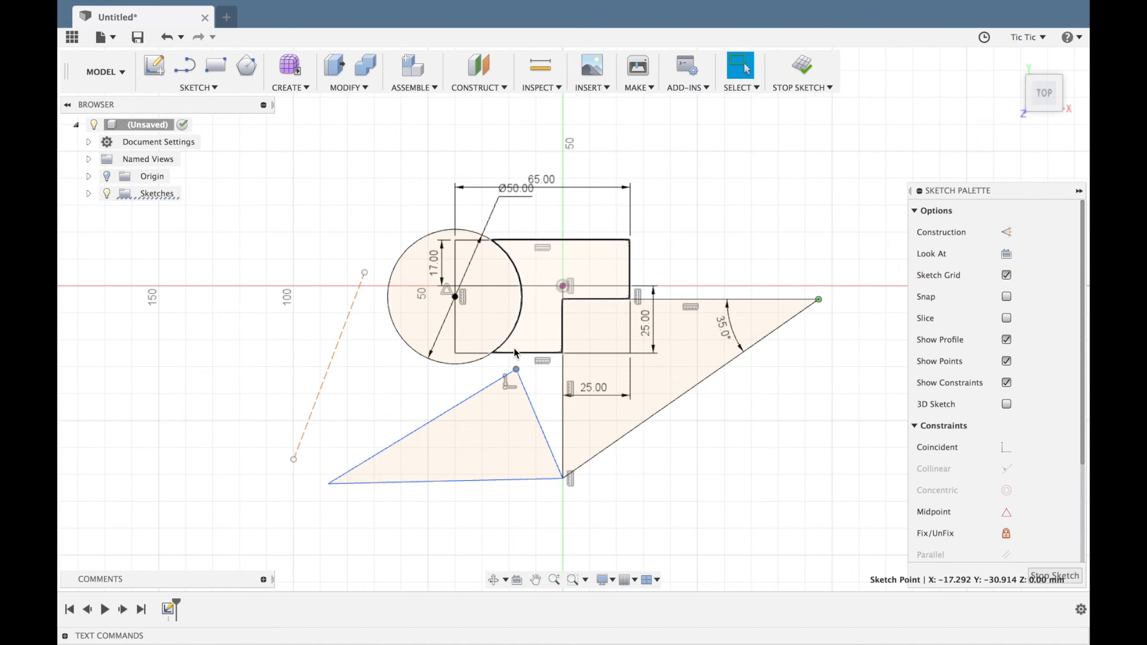
left_click(837, 491)
- Make the new triangle's apex coincident with the rectangle's lower edge
left_click(1006, 447)
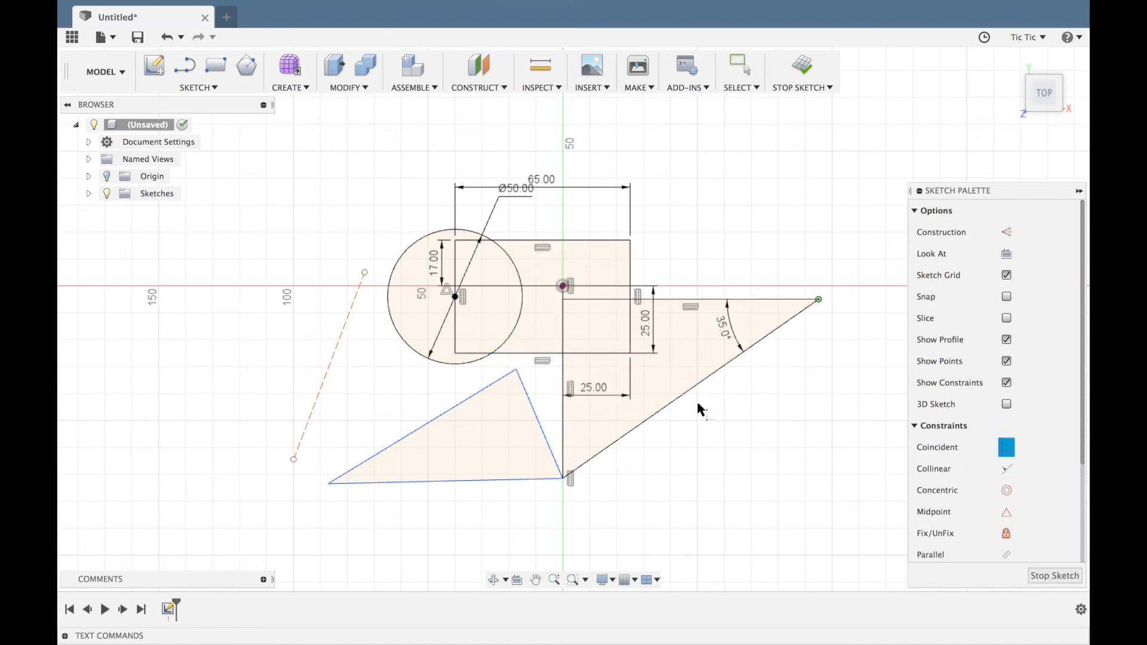
scroll(543, 368, "right", 1)
left_click(511, 367)
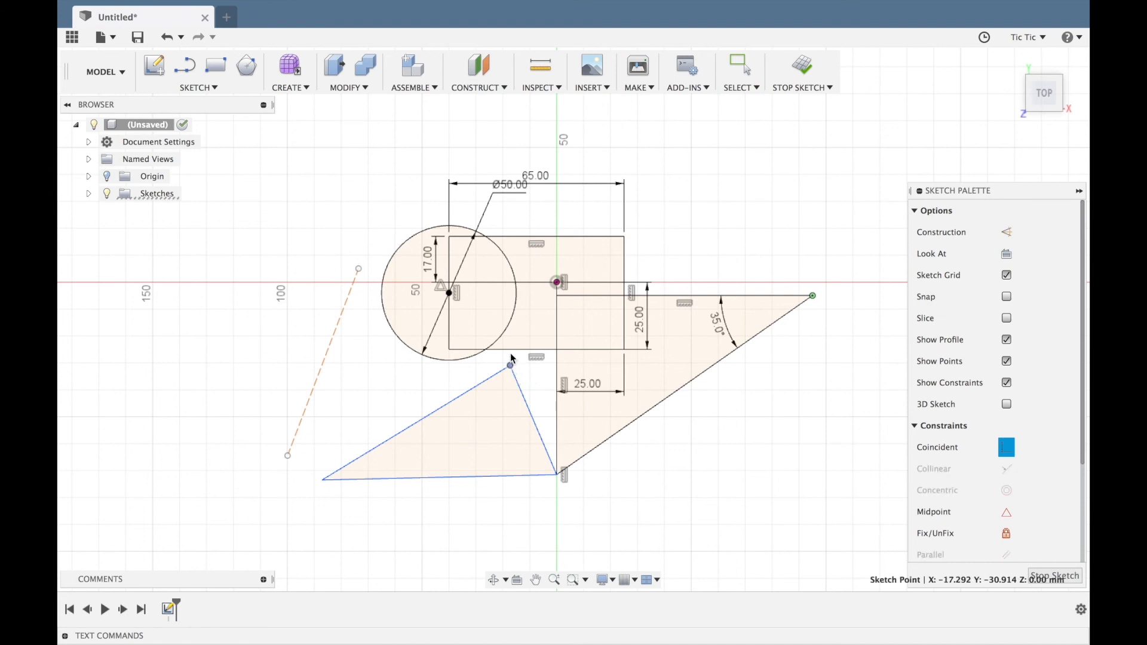
left_click(512, 351)
key("Escape")
- Dimension the horizontal distance from the new triangle's apex to the first triangle's vertical side as 16 mm
left_click(511, 350)
left_click(557, 378, "shift")
key("d")
left_click(538, 496)
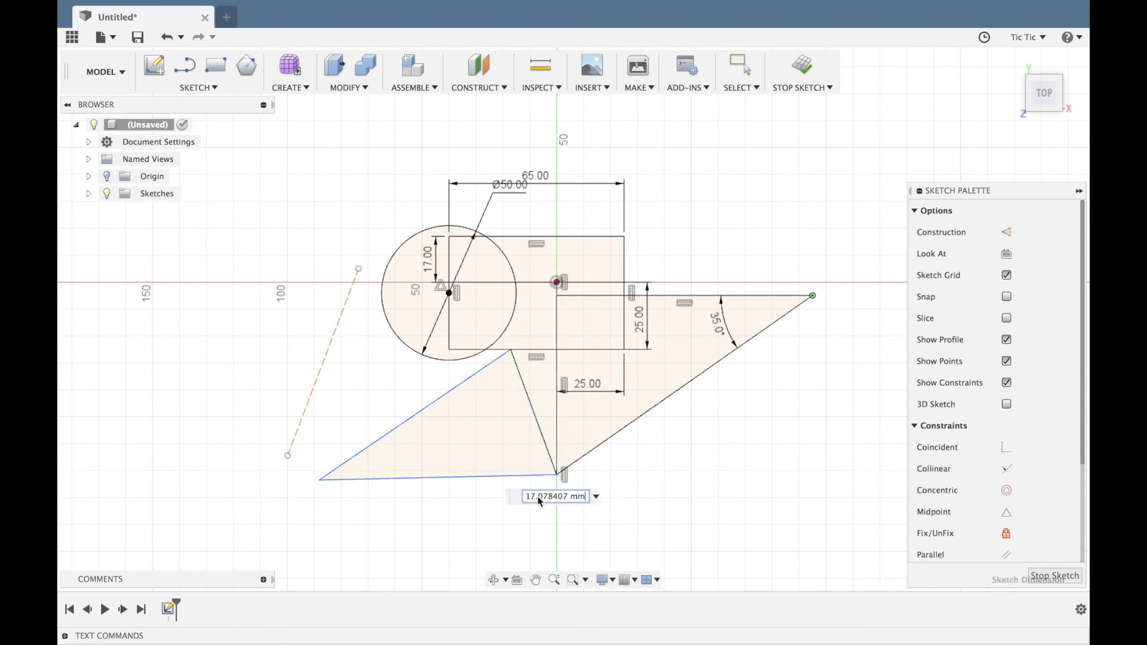
type("16")
key("Return")
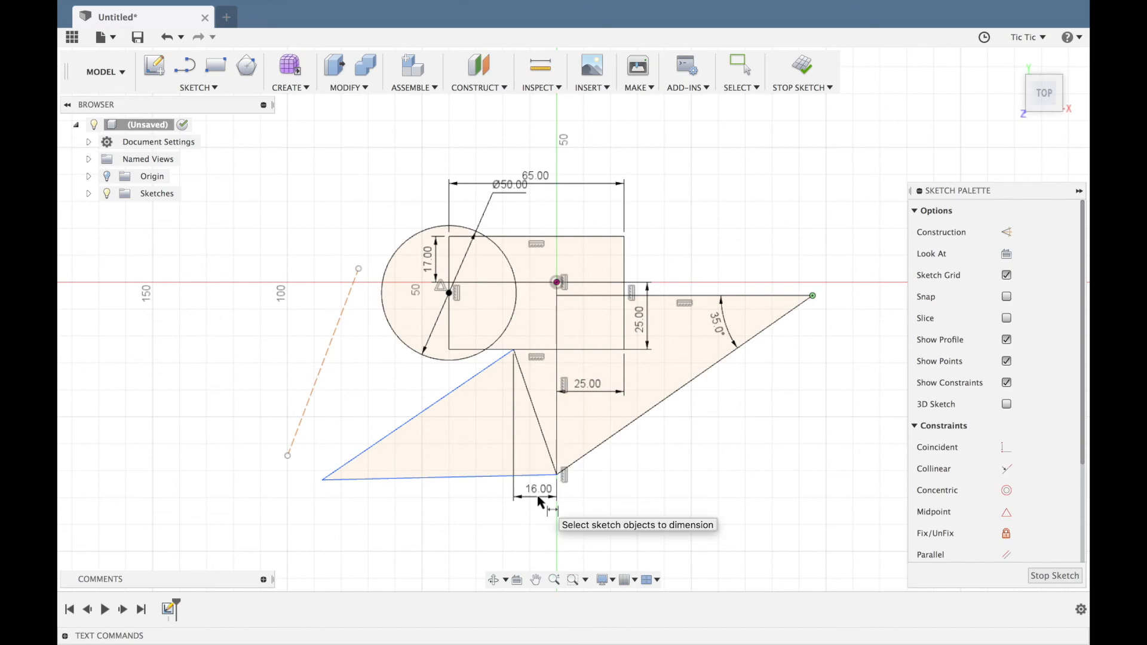